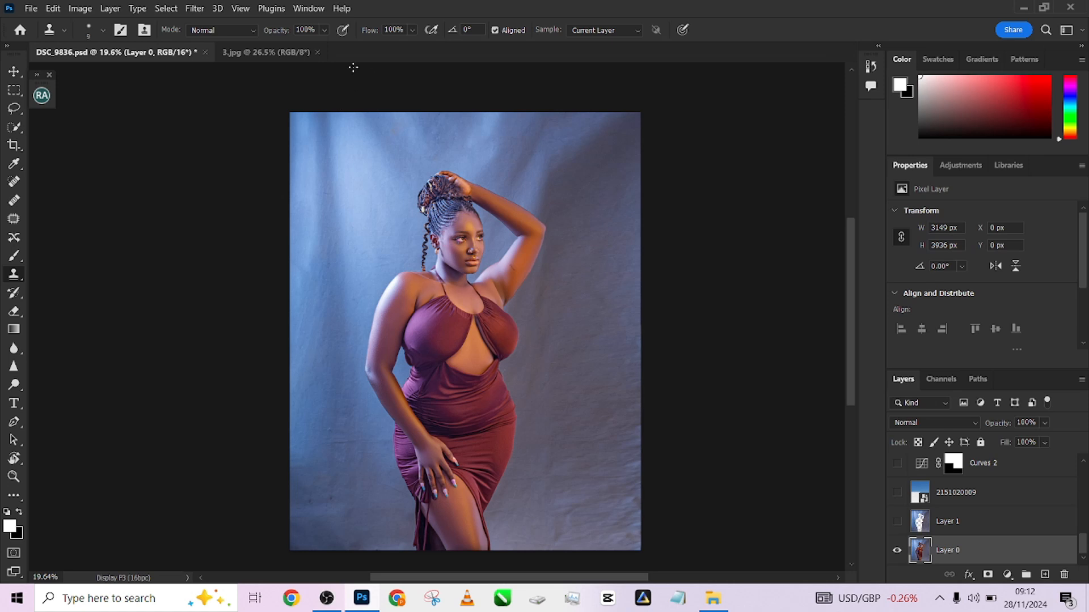
Switch to the original 3.jpg photo and zoom and pan over the model's face and dress to inspect it
click(300, 52)
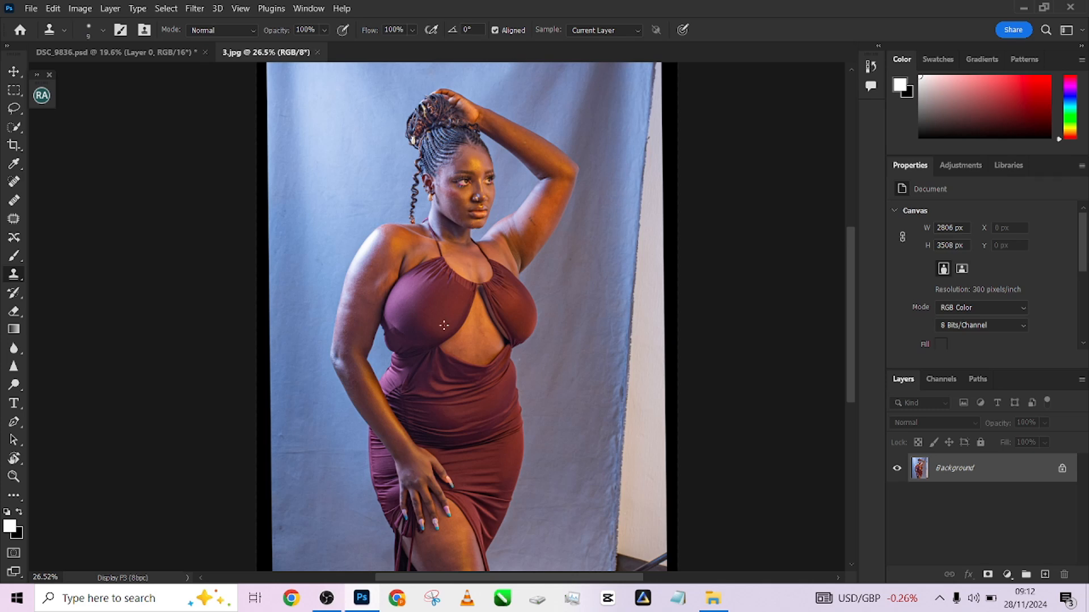
scroll(444, 325, up, 3)
mouse_move(463, 409)
mouse_down()
mouse_move(482, 341)
mouse_move(454, 420)
mouse_up()
drag(498, 293, 470, 402)
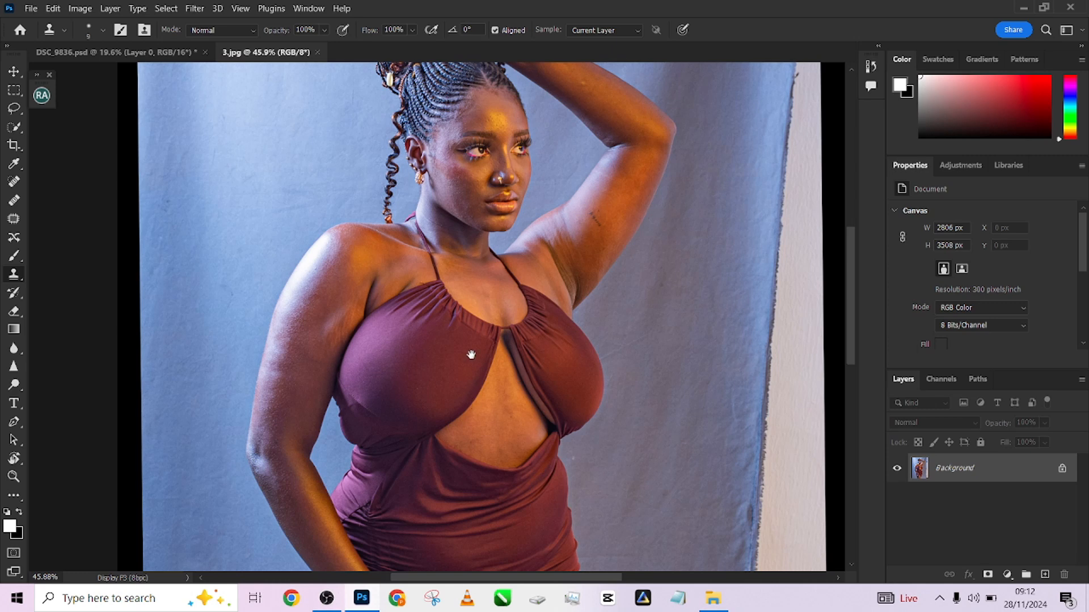
drag(529, 288, 522, 190)
drag(501, 454, 516, 238)
drag(513, 340, 523, 204)
drag(493, 281, 538, 482)
drag(462, 363, 481, 454)
drag(524, 304, 479, 461)
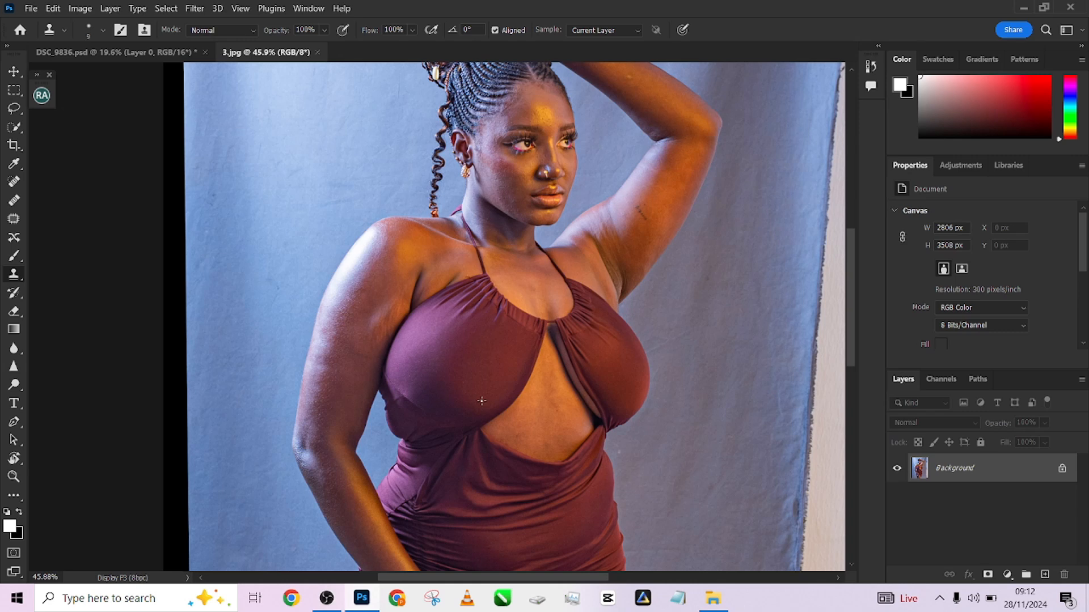
drag(508, 492, 513, 390)
drag(513, 474, 533, 269)
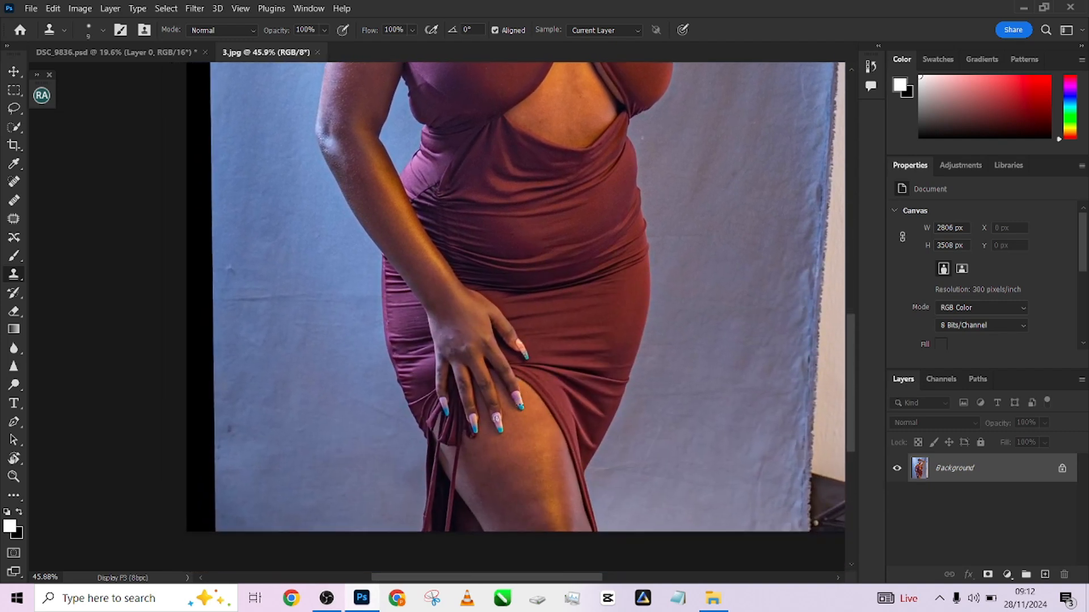
scroll(541, 427, up, 10)
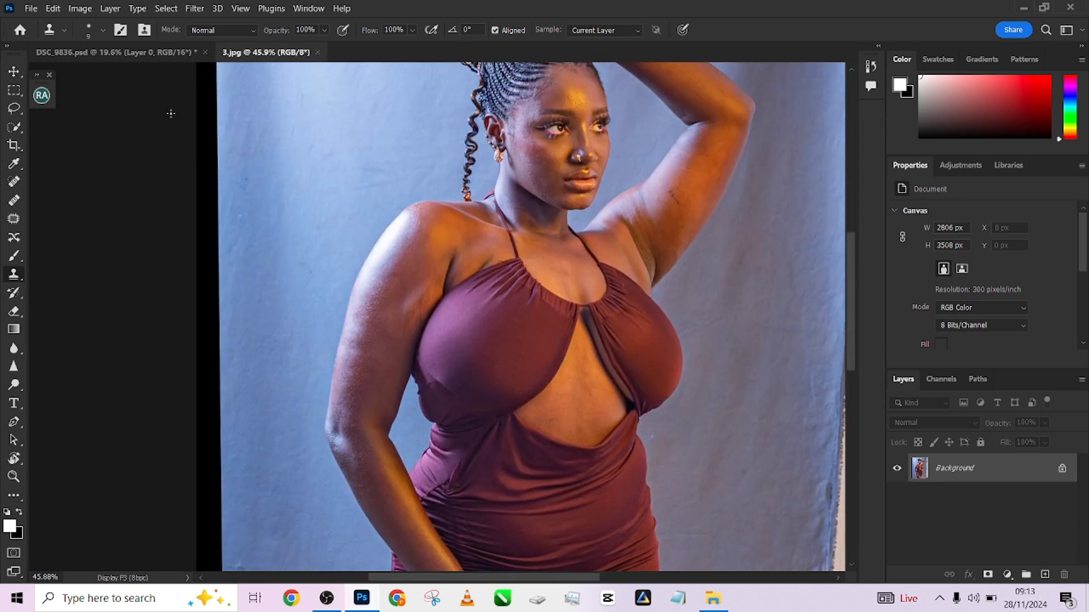
Return to the DSC_9836.psd document and zoom in to inspect the edited dress and body
click(156, 56)
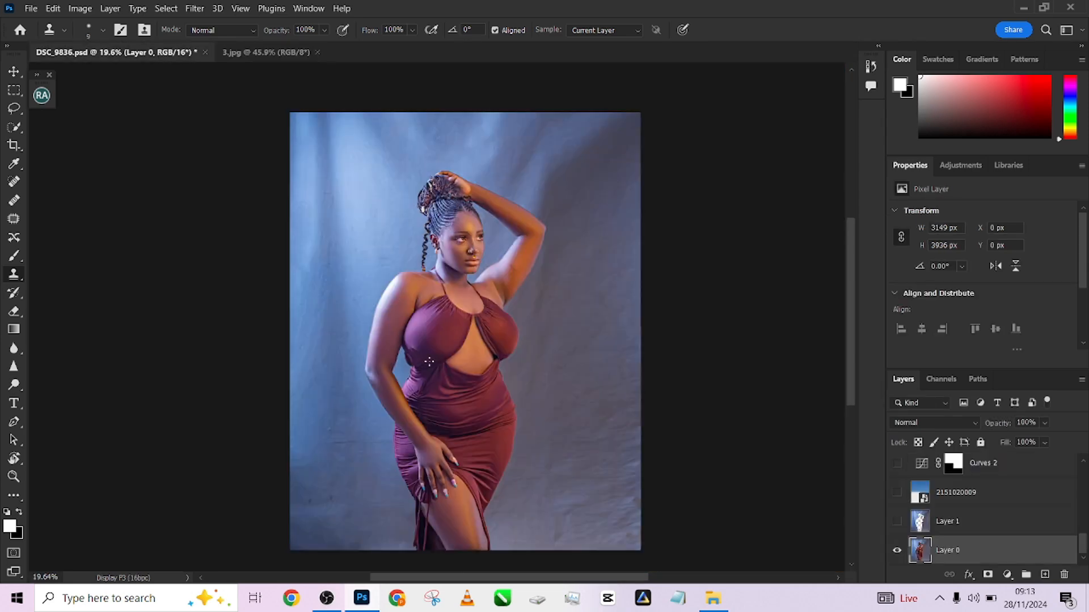
scroll(433, 370, up, 3)
drag(450, 401, 460, 284)
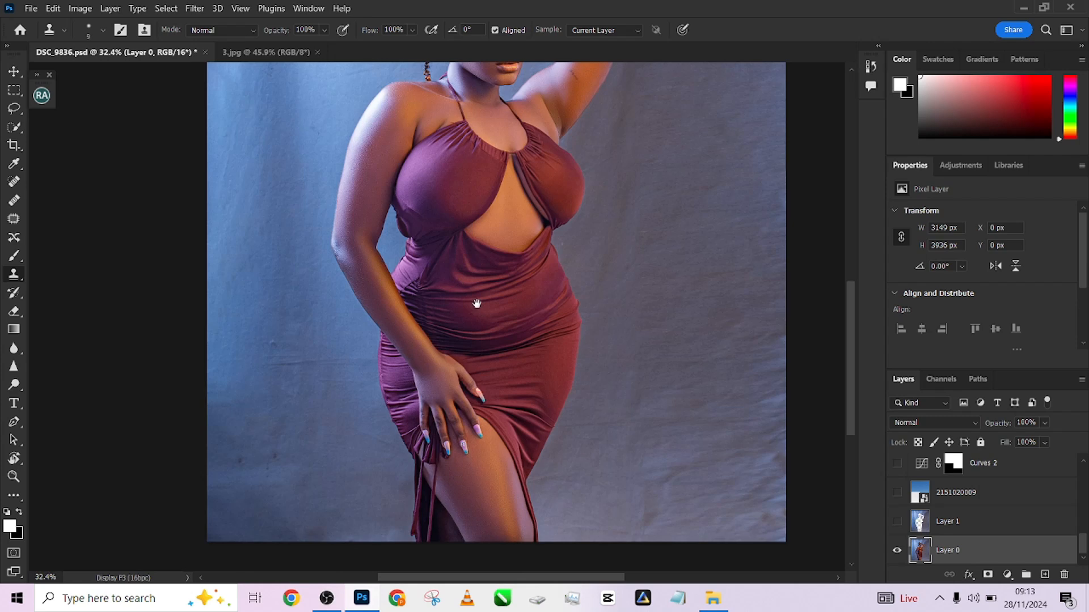
mouse_move(482, 219)
mouse_down()
mouse_move(467, 422)
mouse_move(453, 301)
mouse_move(460, 153)
mouse_up()
scroll(441, 410, up, 3)
mouse_move(474, 366)
mouse_down()
mouse_move(452, 194)
mouse_move(457, 355)
mouse_up()
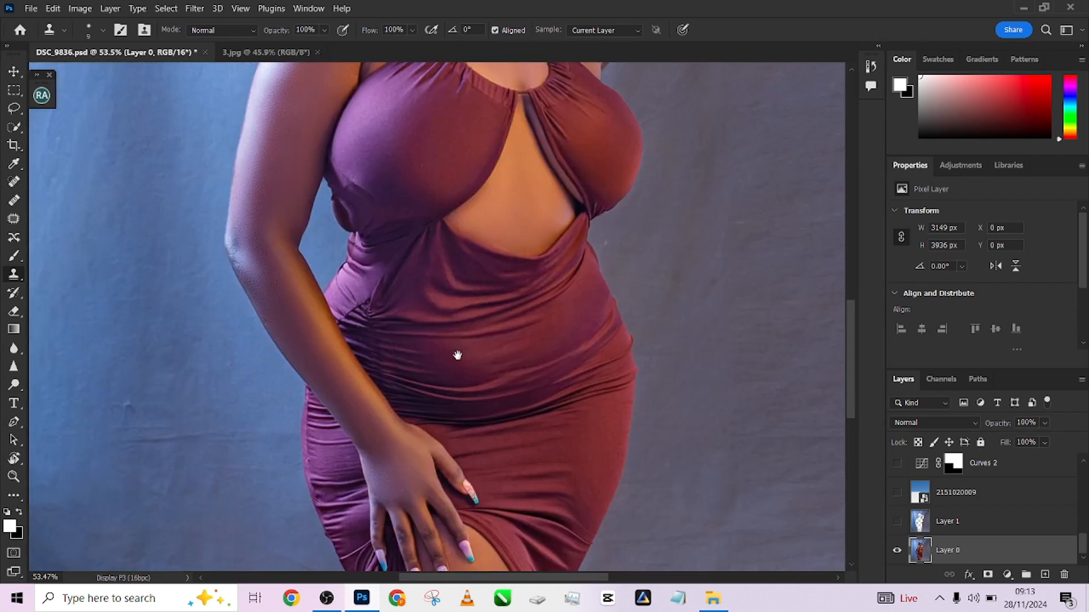
drag(457, 283, 465, 435)
Alternate between the original 3.jpg and the edited PSD to compare them, then zoom out to the whole image
click(256, 46)
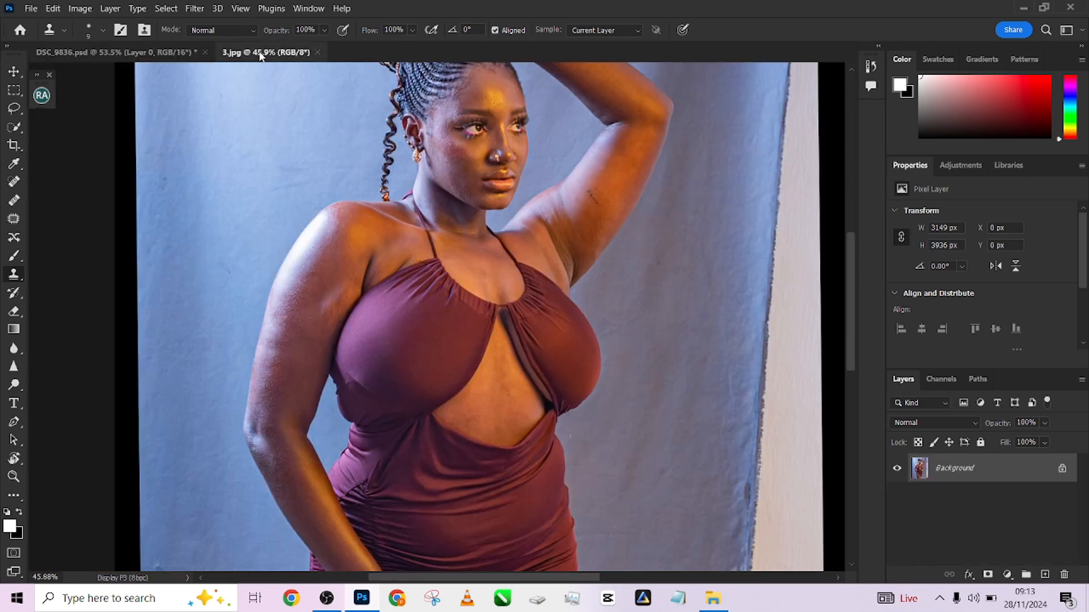
click(172, 54)
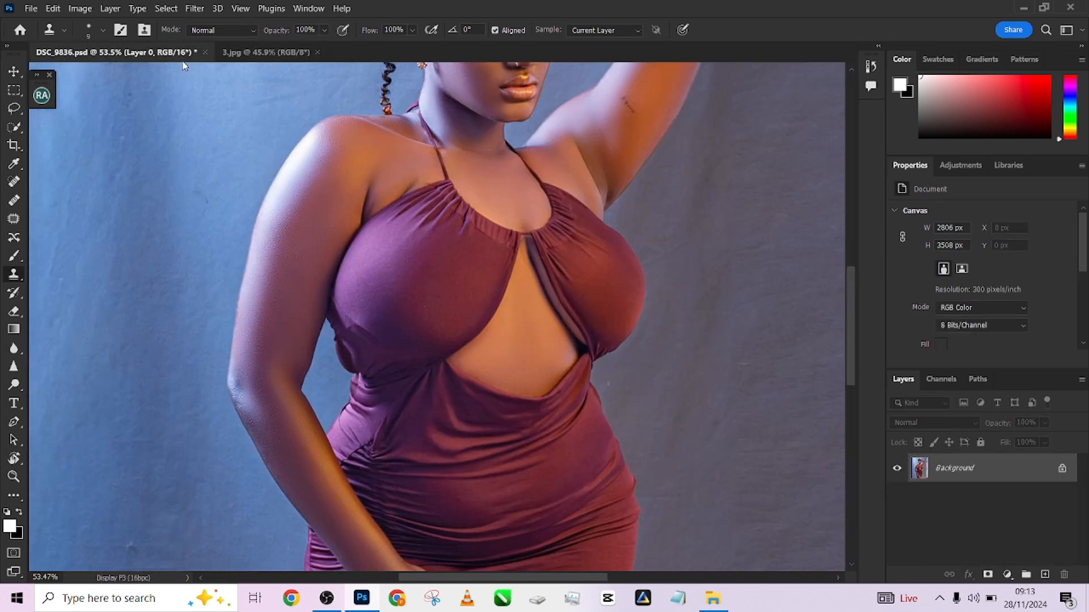
click(256, 52)
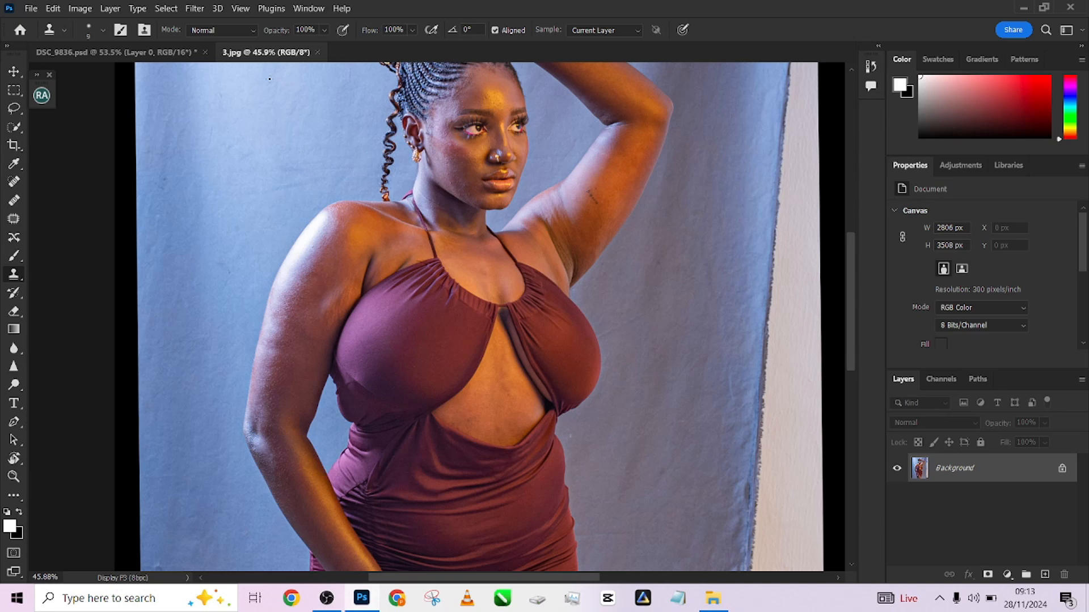
click(105, 50)
scroll(485, 220, down, 5)
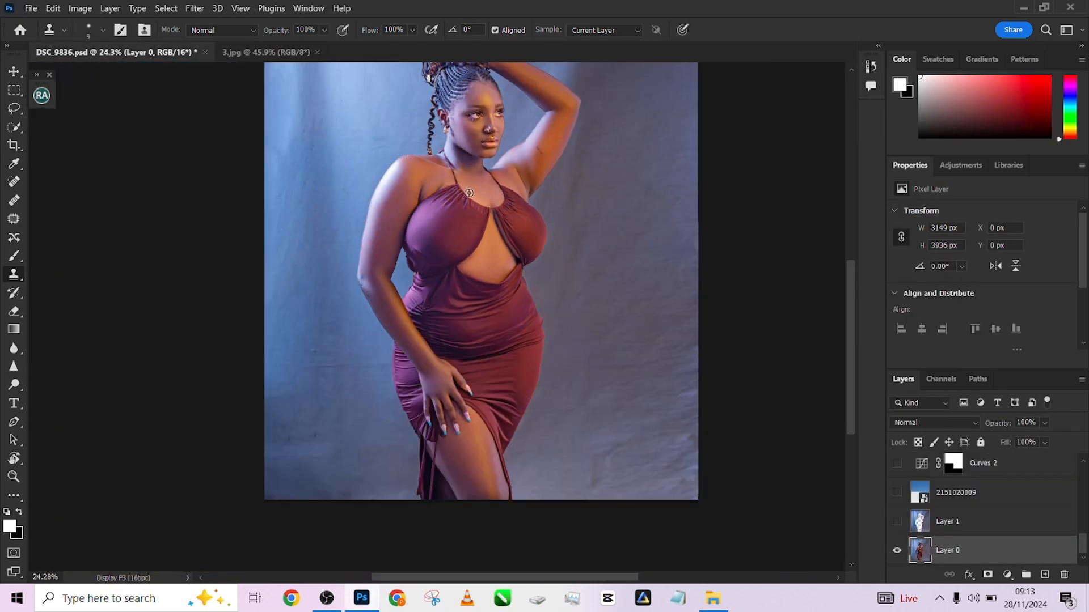
scroll(420, 260, down, 2)
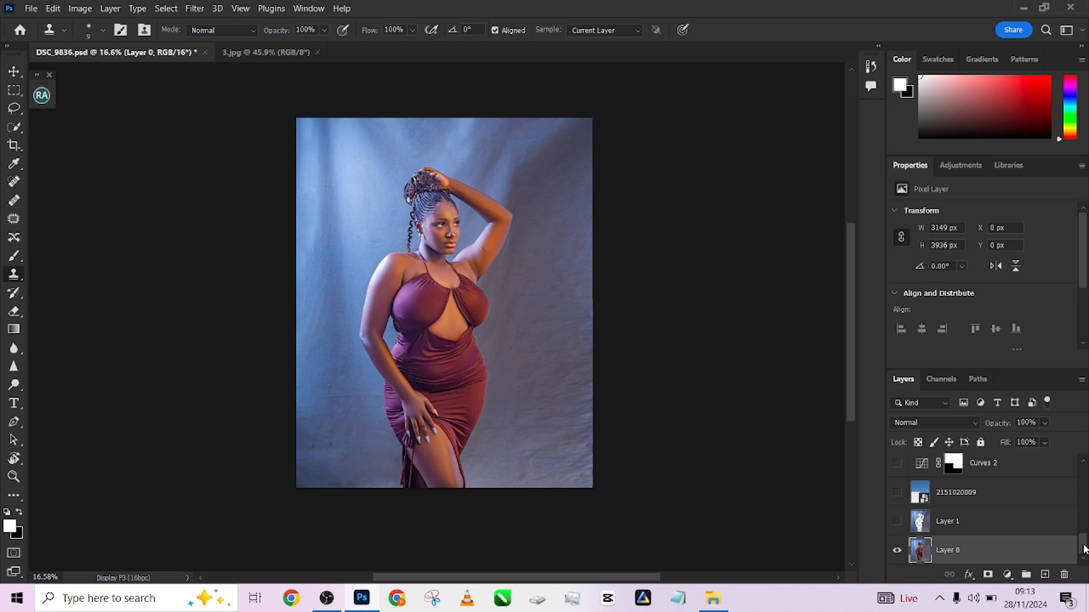
Scroll the layer stack and hide then reshow the Background copy cutout layer to compare it
drag(1083, 549, 1084, 543)
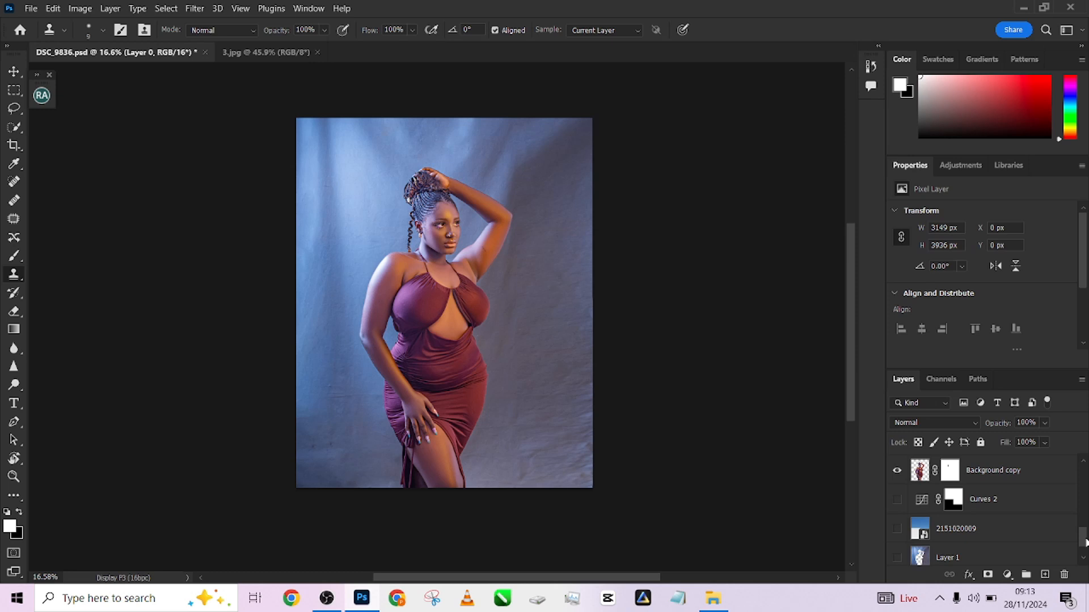
drag(1084, 543, 1084, 543)
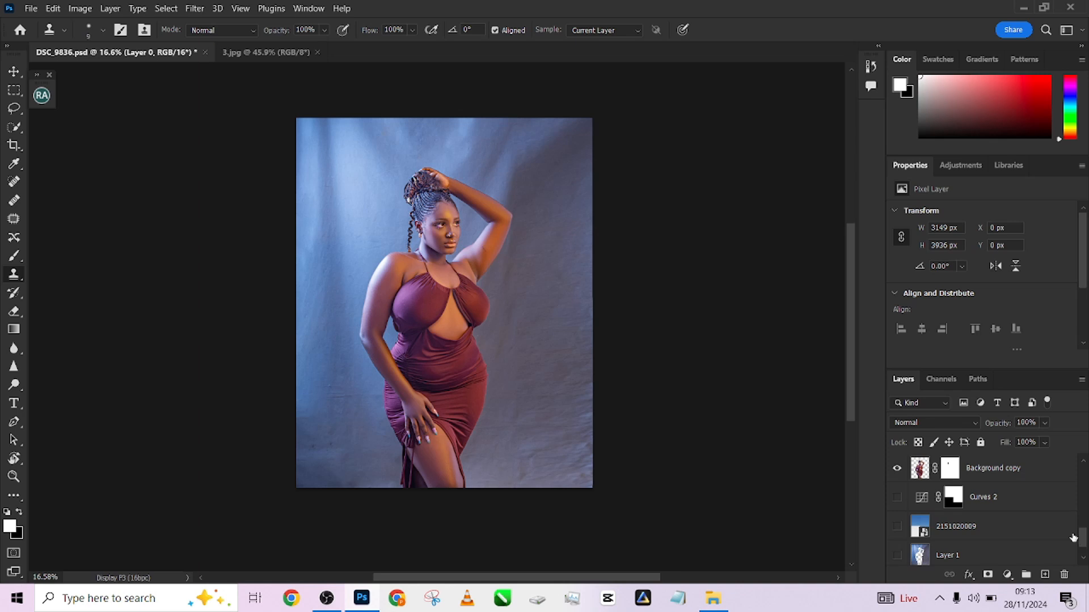
click(897, 469)
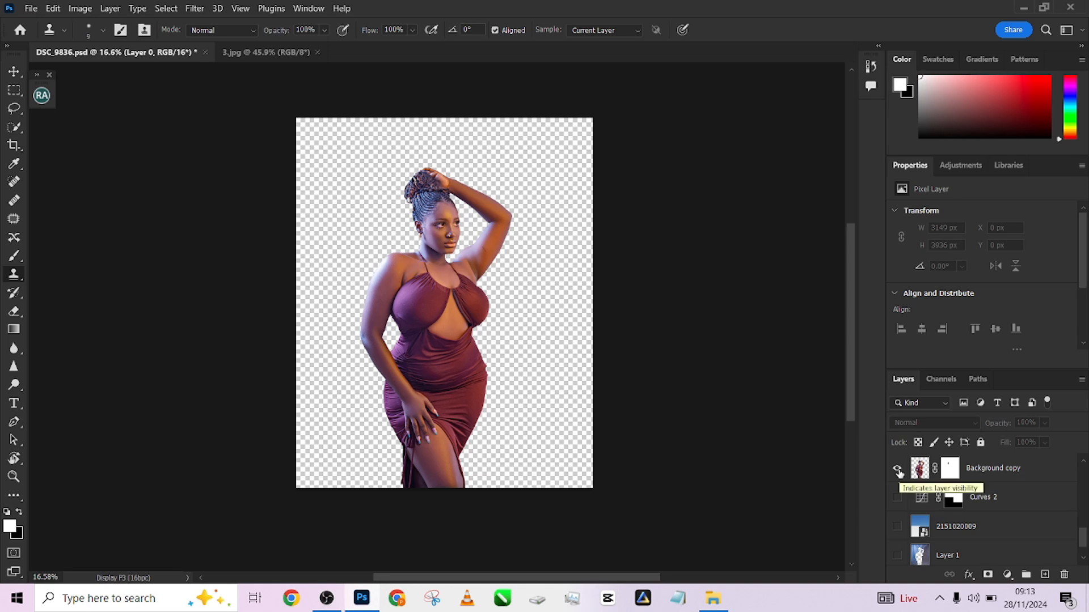
click(898, 469)
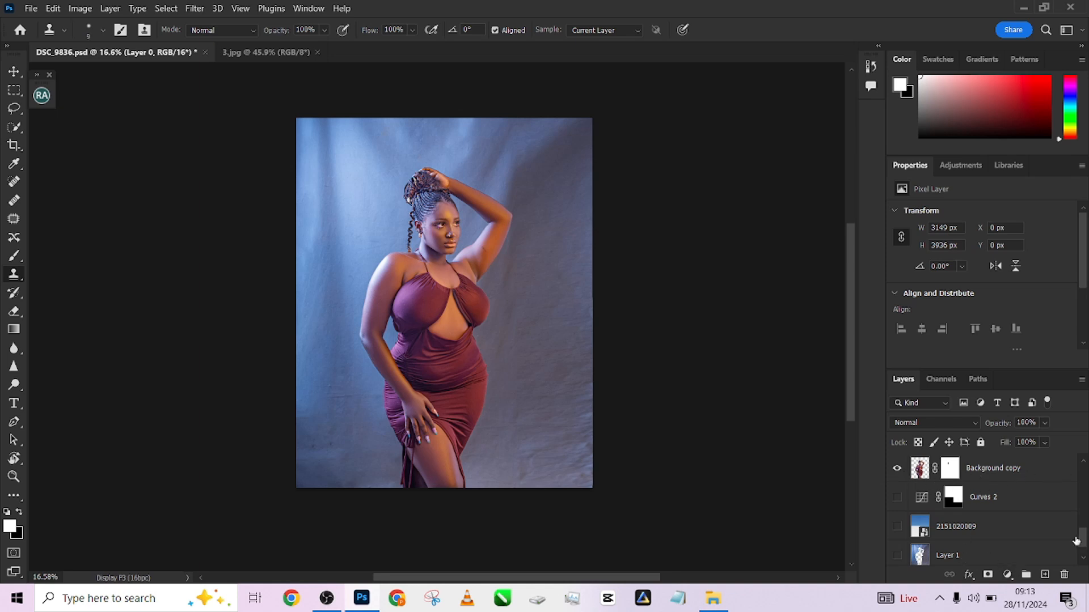
scroll(1078, 542, down, 1)
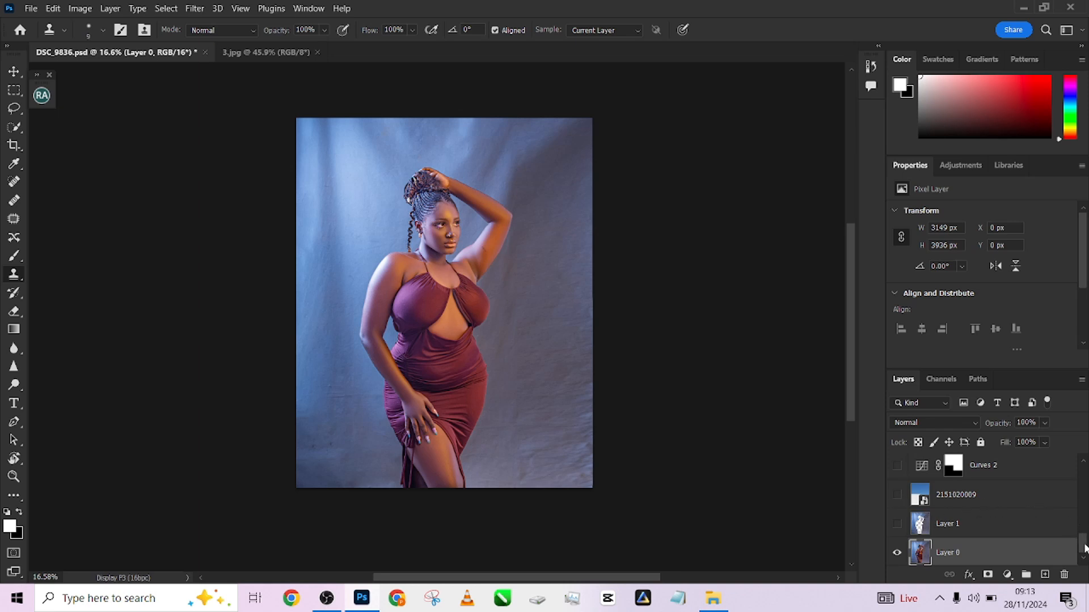
scroll(1083, 540, up, 2)
scroll(1087, 539, down, 2)
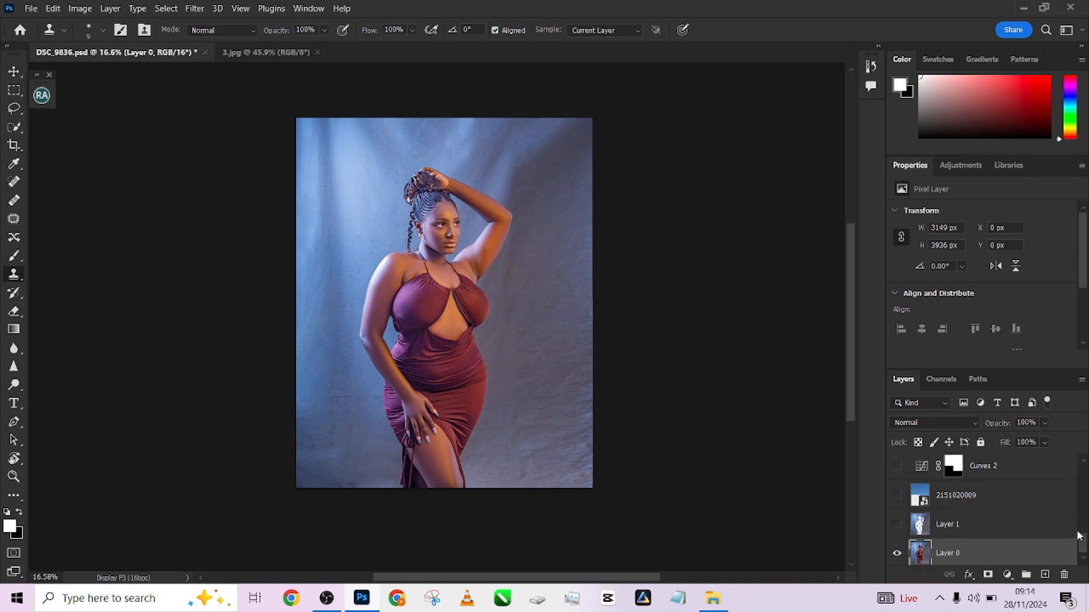
scroll(1085, 544, up, 1)
scroll(1084, 544, up, 1)
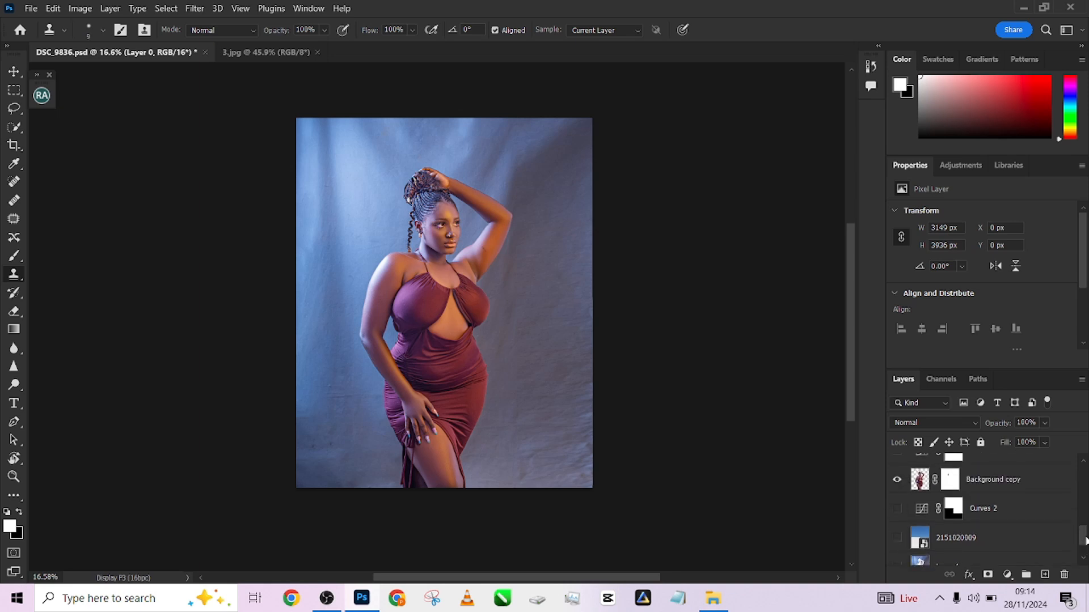
click(988, 546)
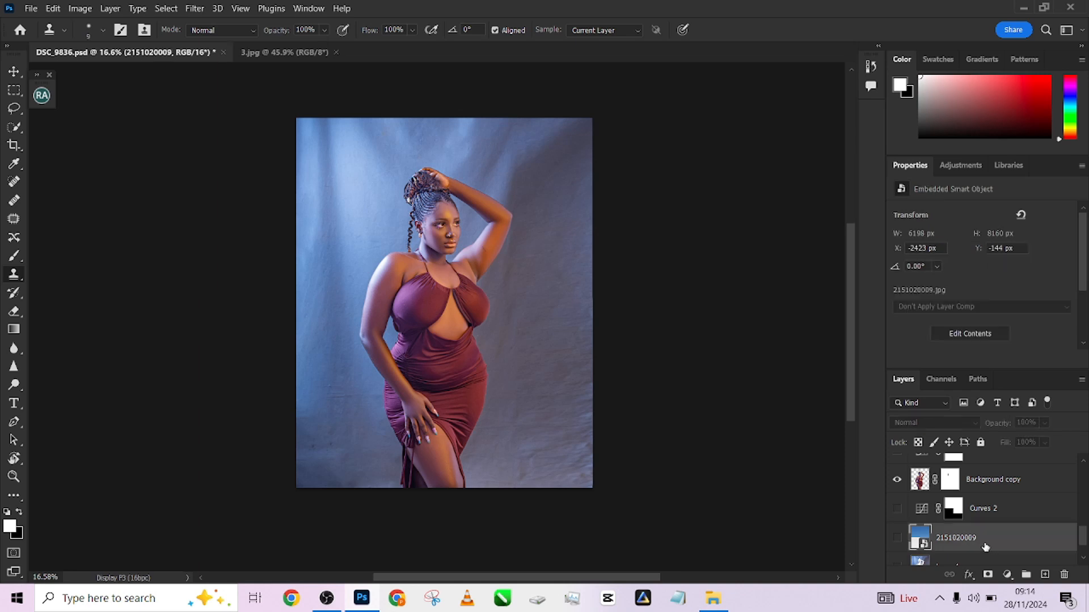
click(897, 539)
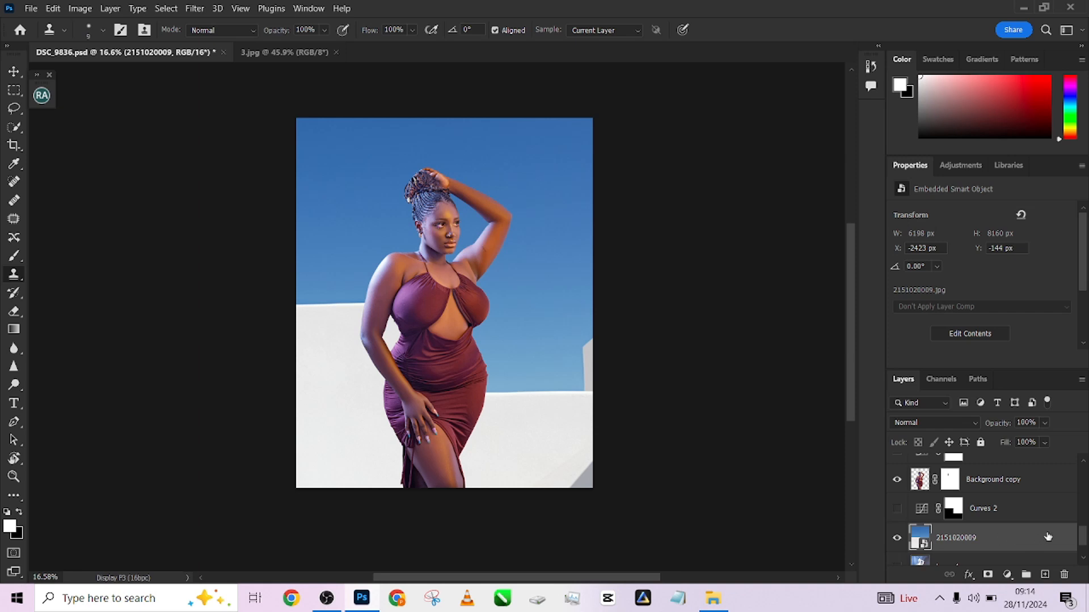
Toggle the Dodge Curve and Dodge - Brighten group visibility higher in the layer stack to compare their effect
drag(1084, 540, 1086, 512)
scroll(924, 544, up, 5)
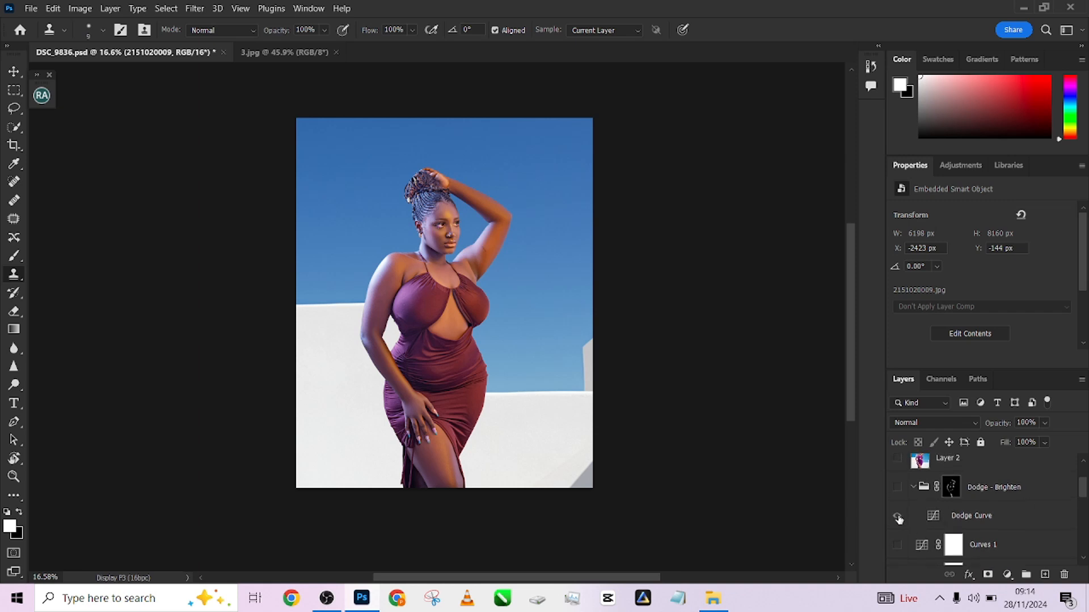
click(897, 517)
click(898, 517)
click(897, 488)
drag(1083, 493, 1086, 542)
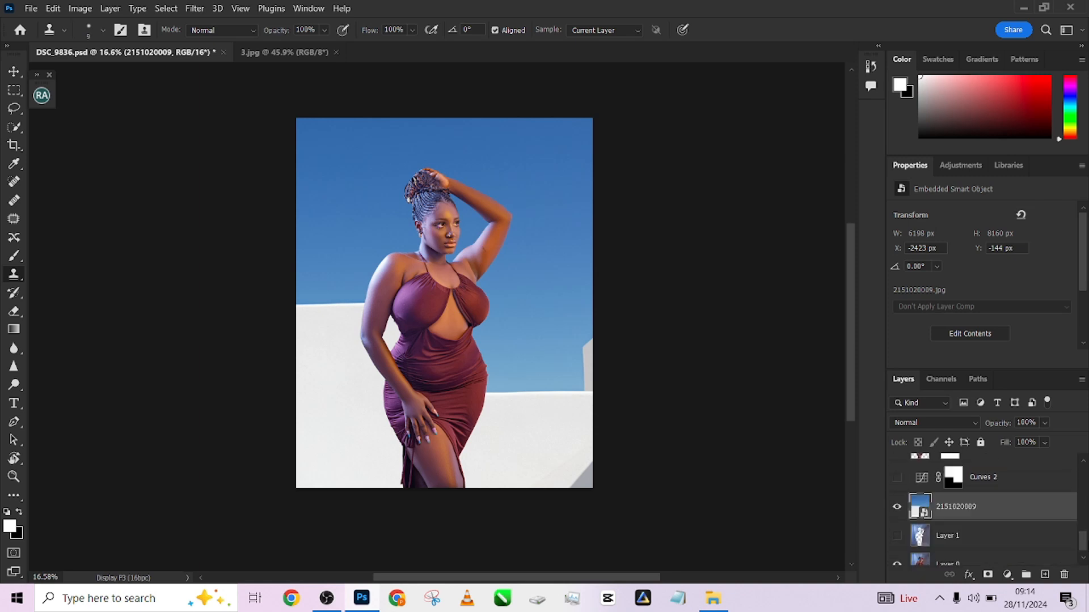
Compare the sky layer hidden and shown, then make the Curves 2 adjustment layer visible
click(897, 511)
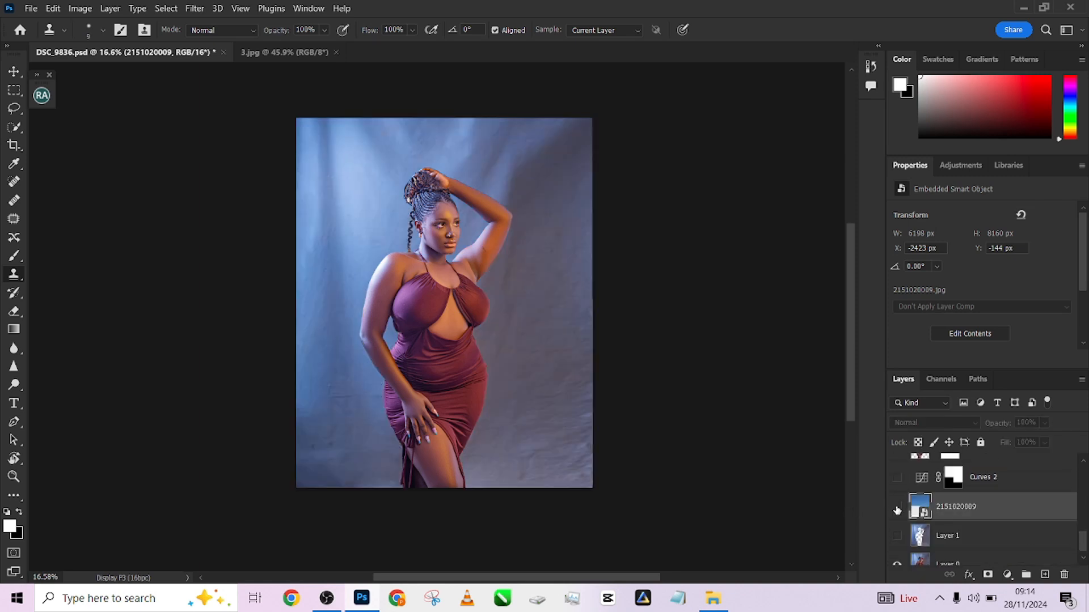
click(896, 508)
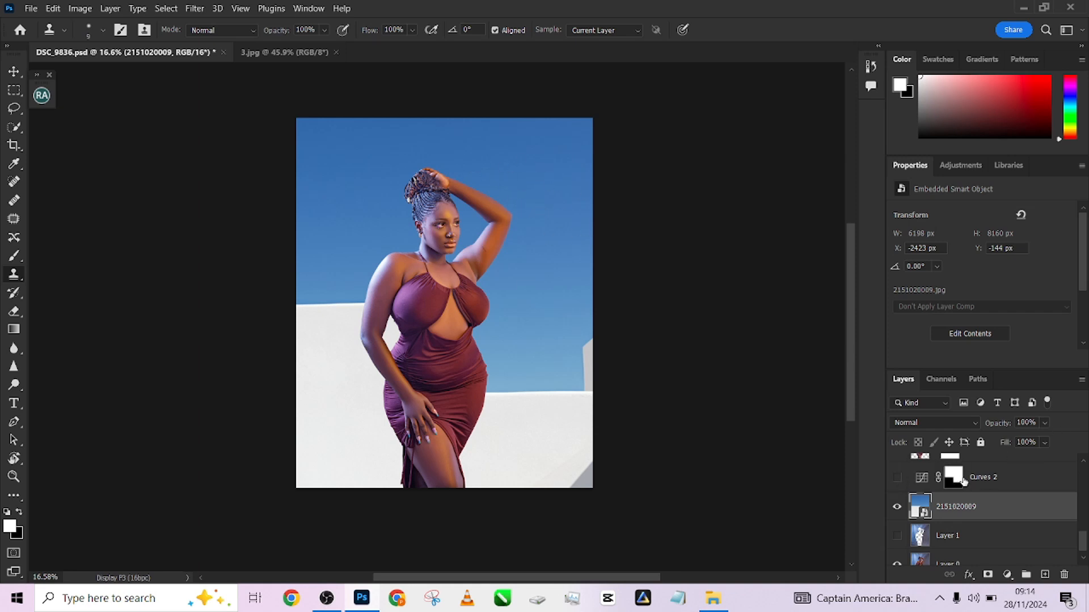
click(897, 478)
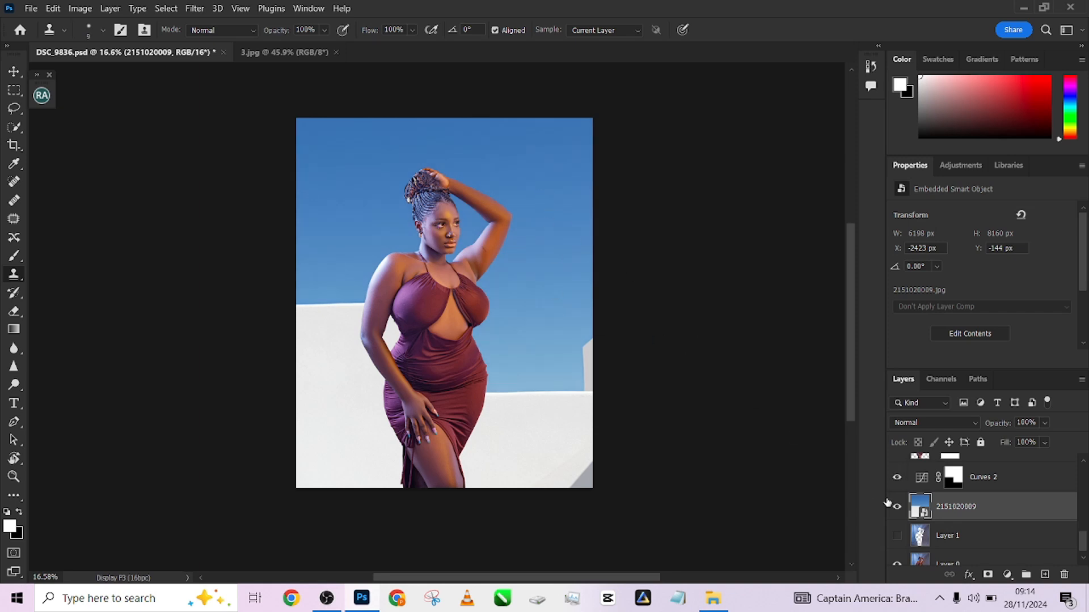
click(895, 479)
click(894, 480)
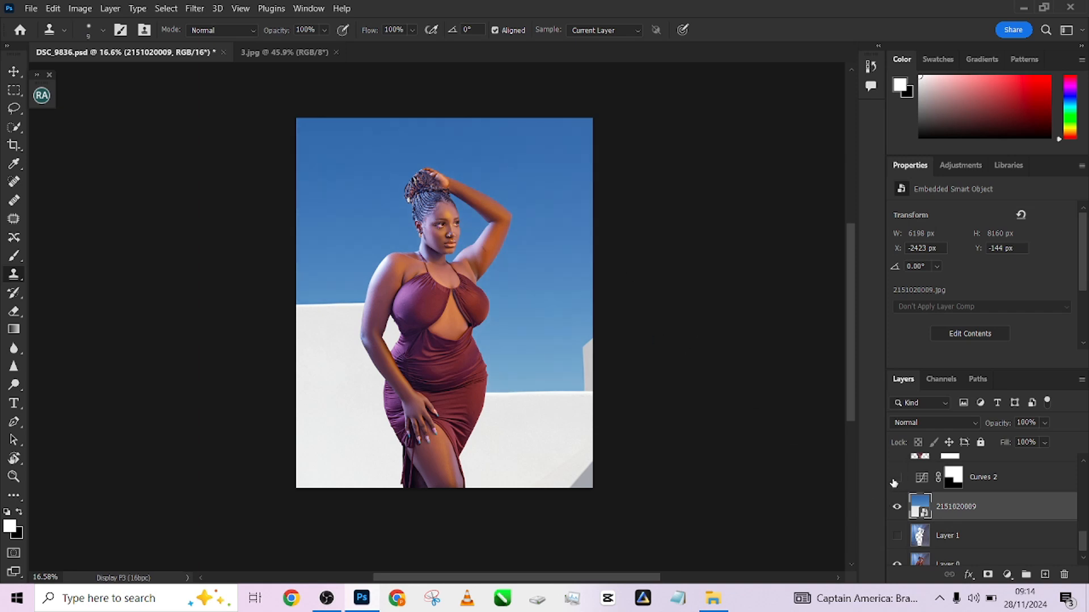
click(895, 480)
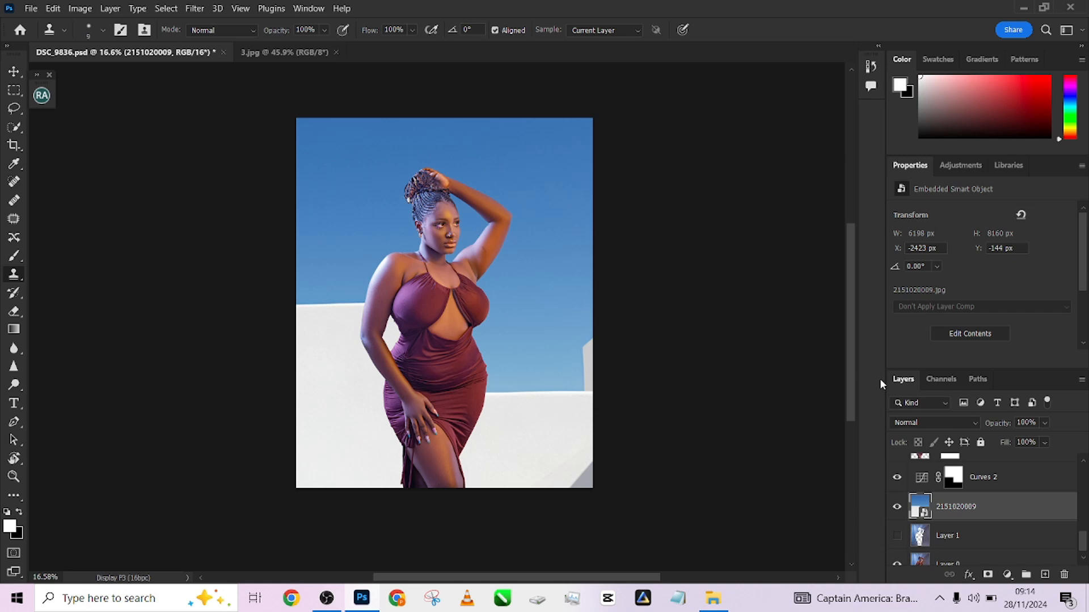
Toggle Layer 1's visibility a few times to compare its effect on the composite
scroll(1084, 543, down, 1)
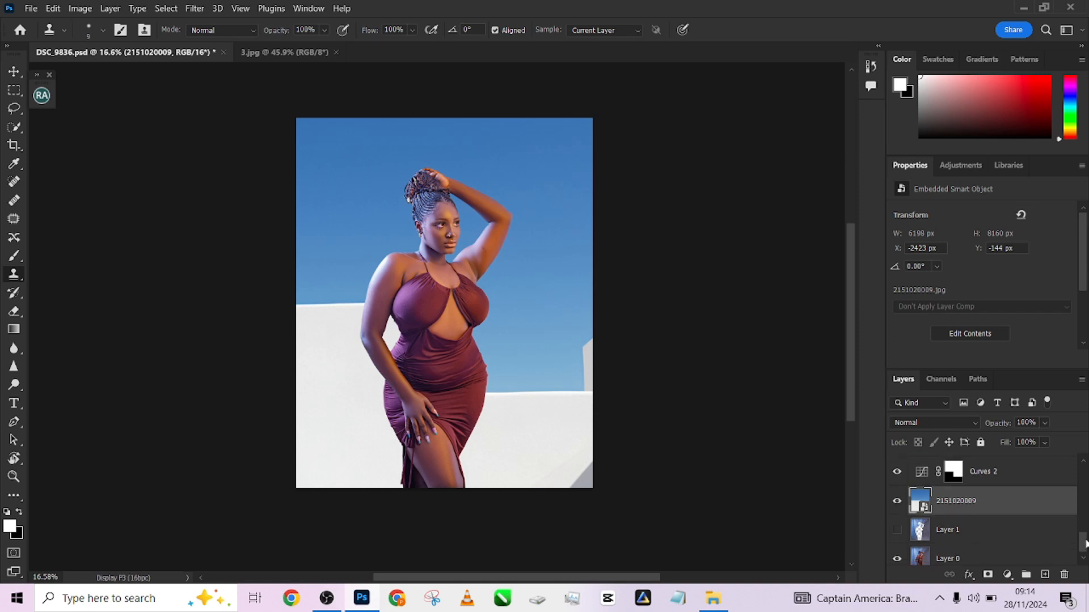
click(897, 531)
click(898, 532)
click(897, 530)
scroll(1085, 546, up, 3)
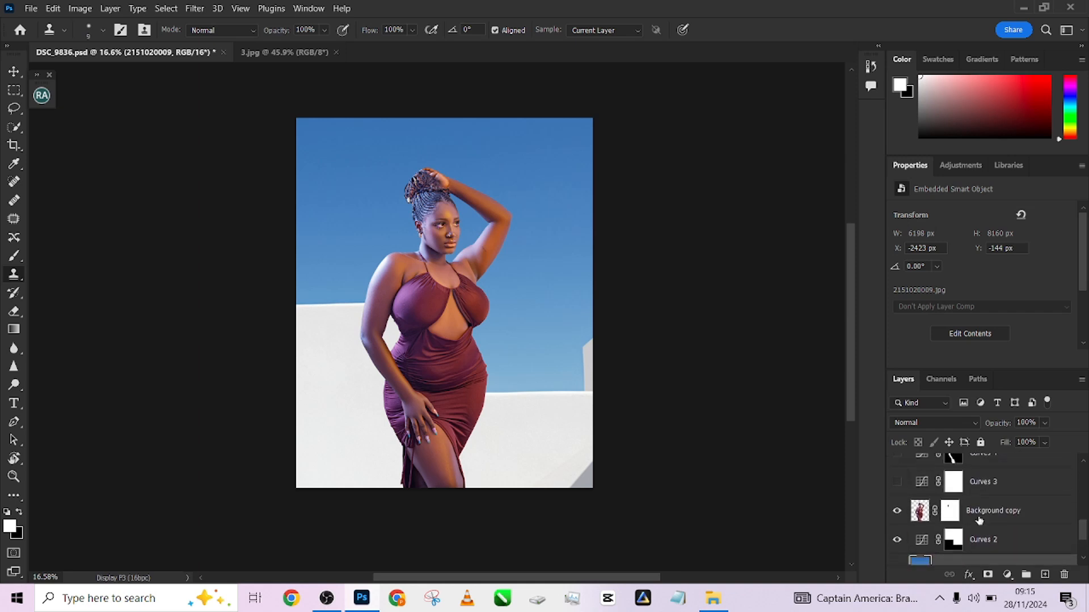
Toggle the Curves 2 and Curves 3 adjustment layers' visibility to compare their effect
click(897, 540)
click(898, 540)
click(898, 540)
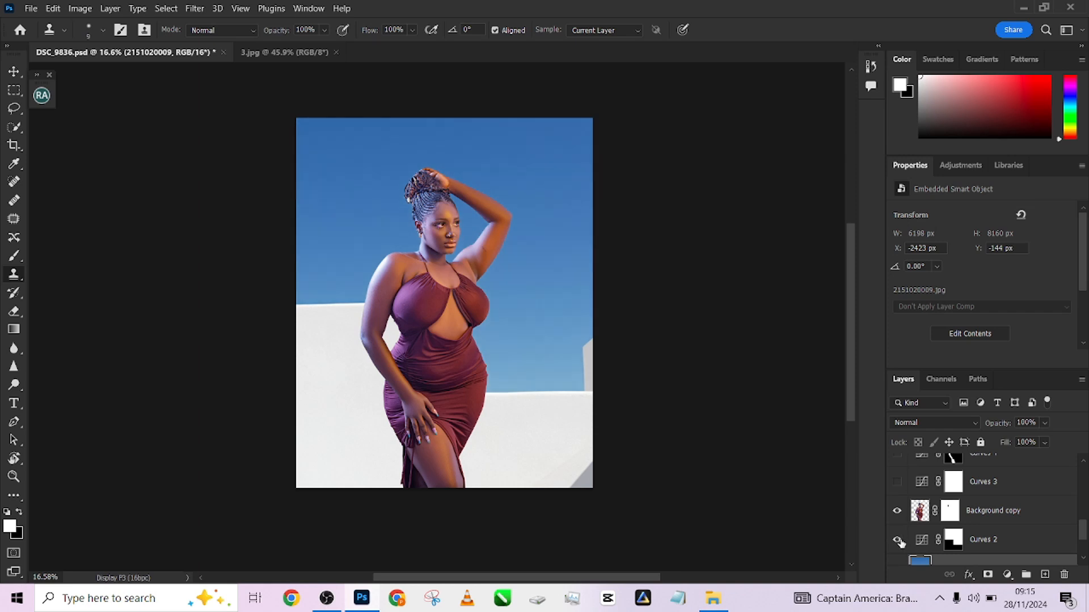
click(898, 482)
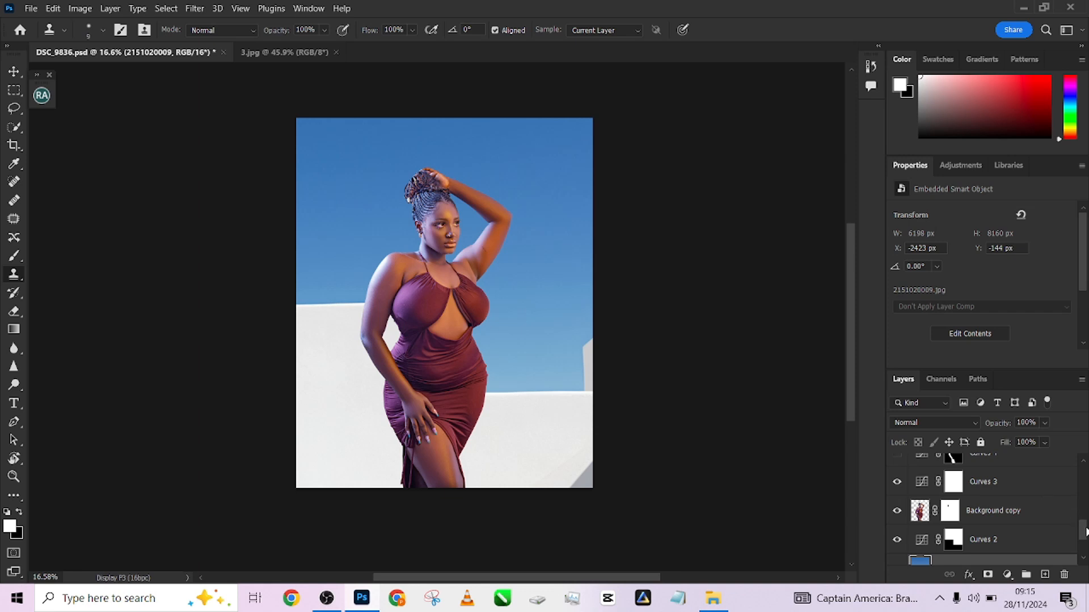
scroll(1084, 533, up, 1)
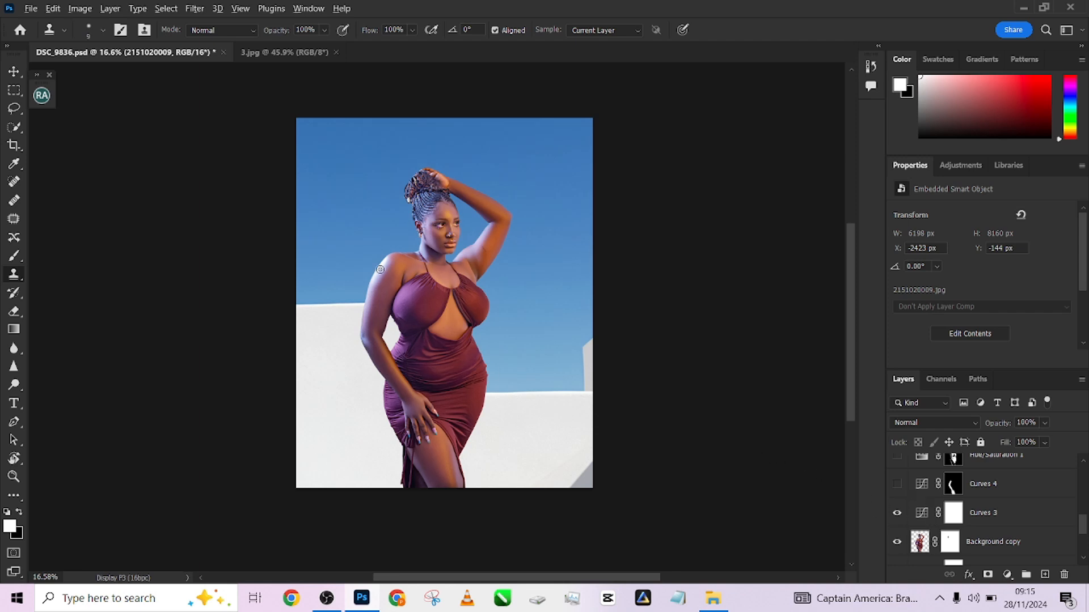
scroll(433, 270, up, 3)
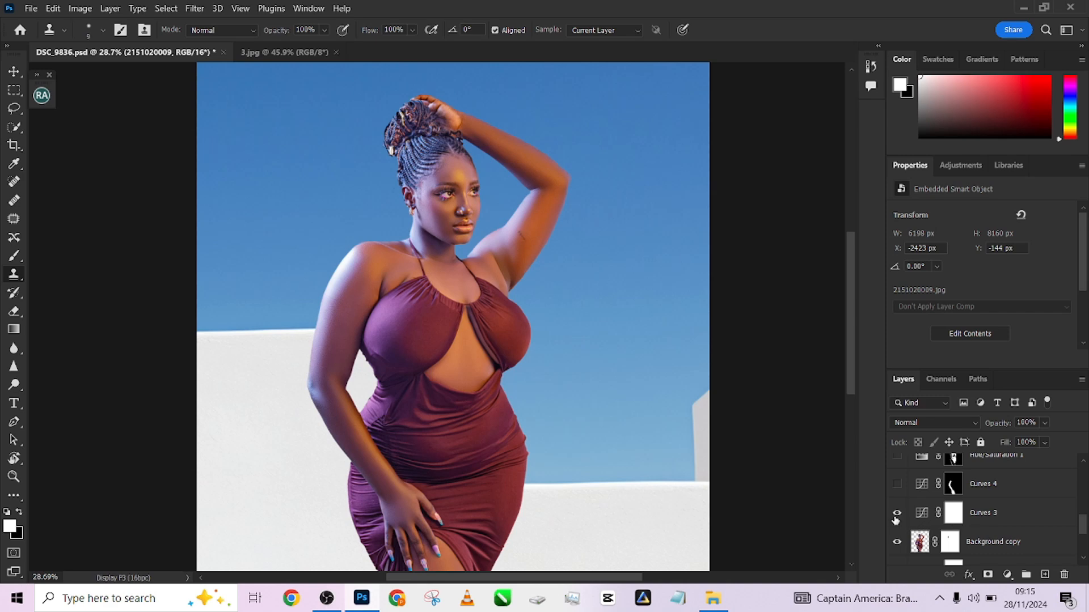
Toggle Curves 3 repeatedly while zooming into the dress to compare the adjustment before and after
click(896, 513)
click(896, 513)
click(896, 513)
click(896, 513)
click(896, 514)
click(896, 513)
scroll(480, 441, up, 3)
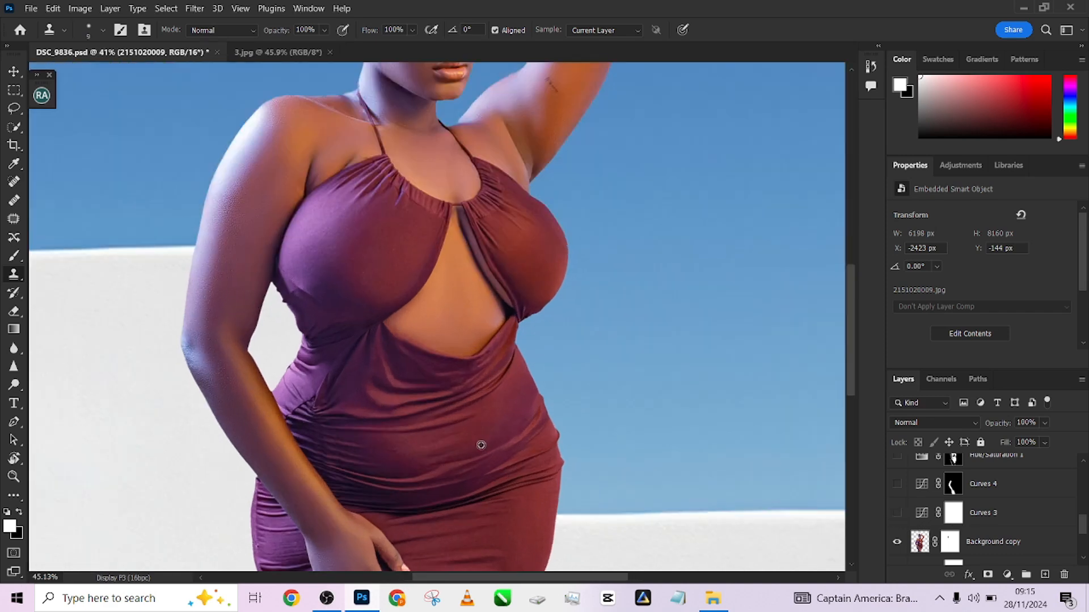
drag(467, 452, 452, 302)
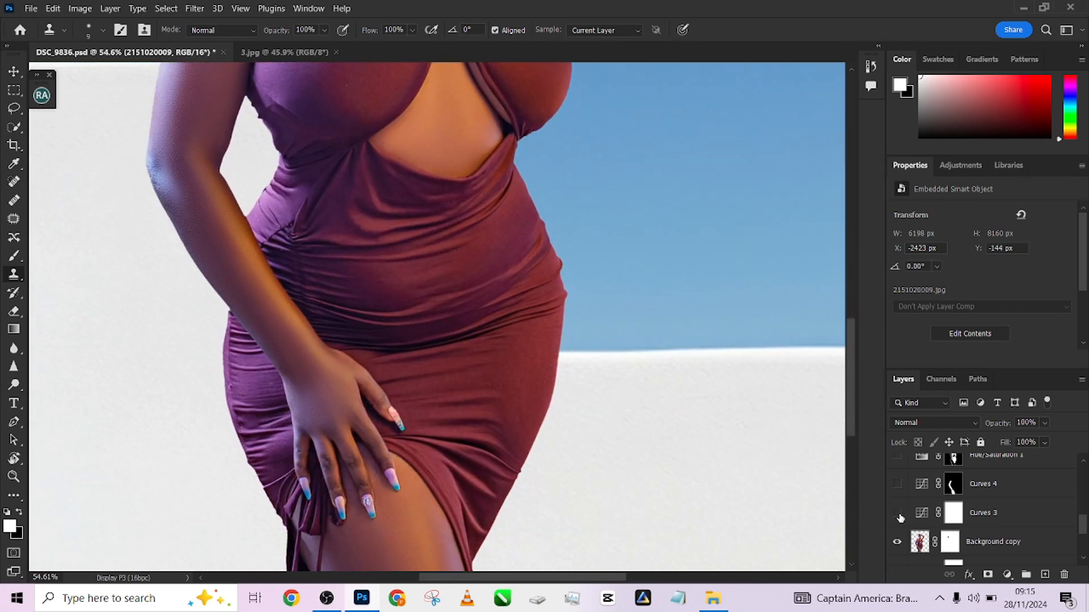
Make the Curves 4 adjustment layer visible and zoom out to view the whole portrait
click(897, 484)
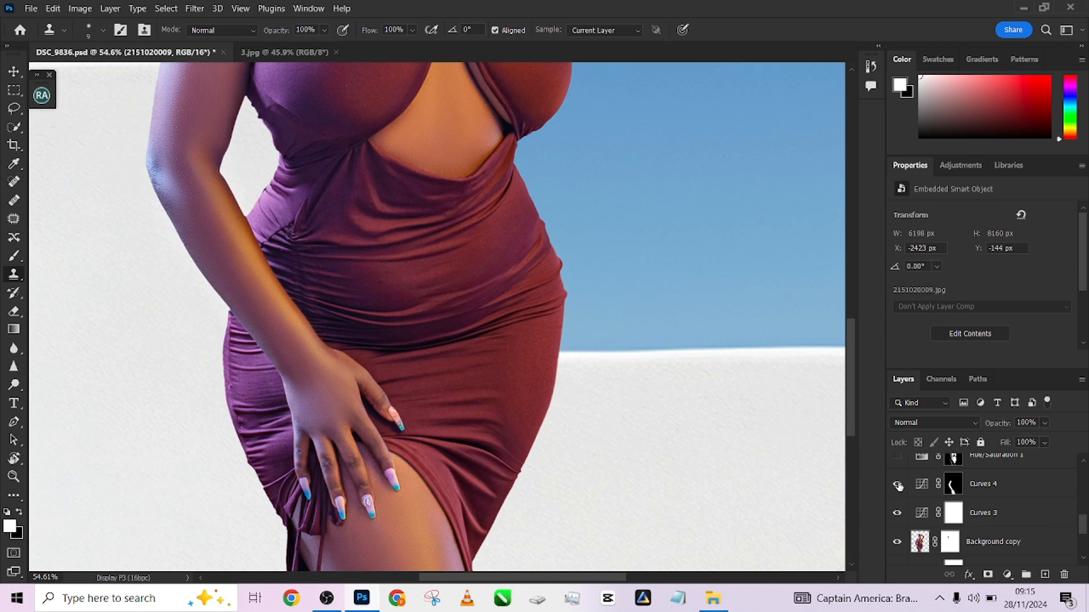
scroll(548, 396, down, 4)
drag(555, 387, 532, 435)
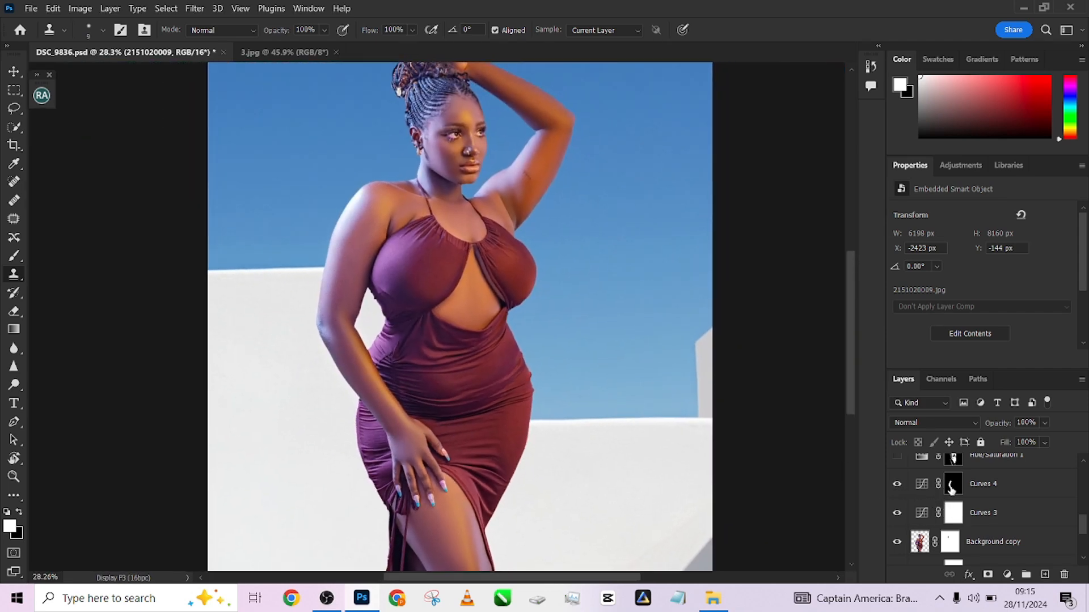
drag(1024, 515, 1065, 571)
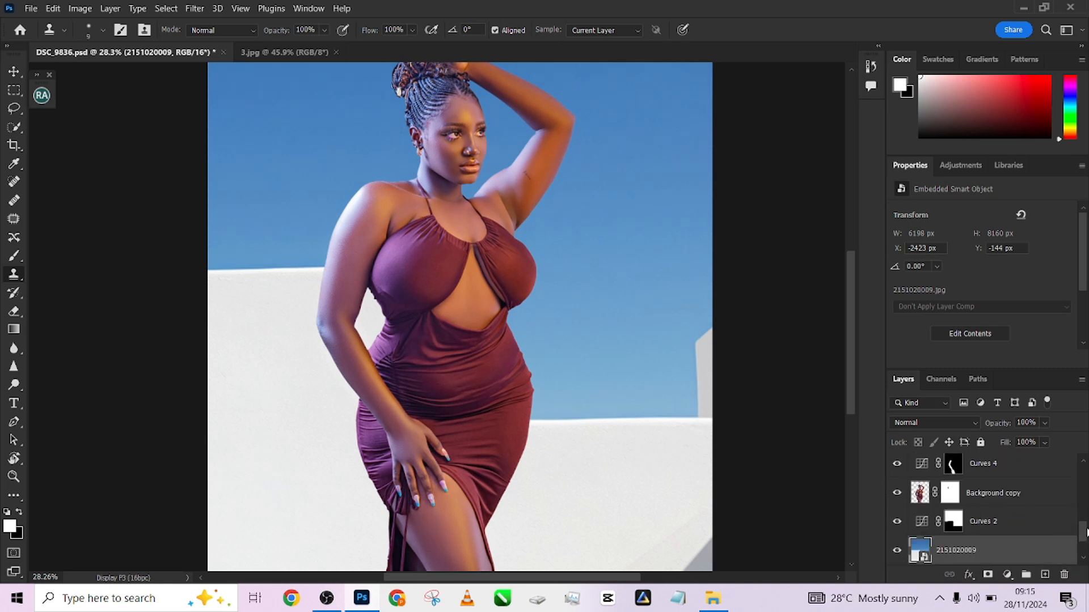
scroll(1086, 531, up, 2)
click(896, 518)
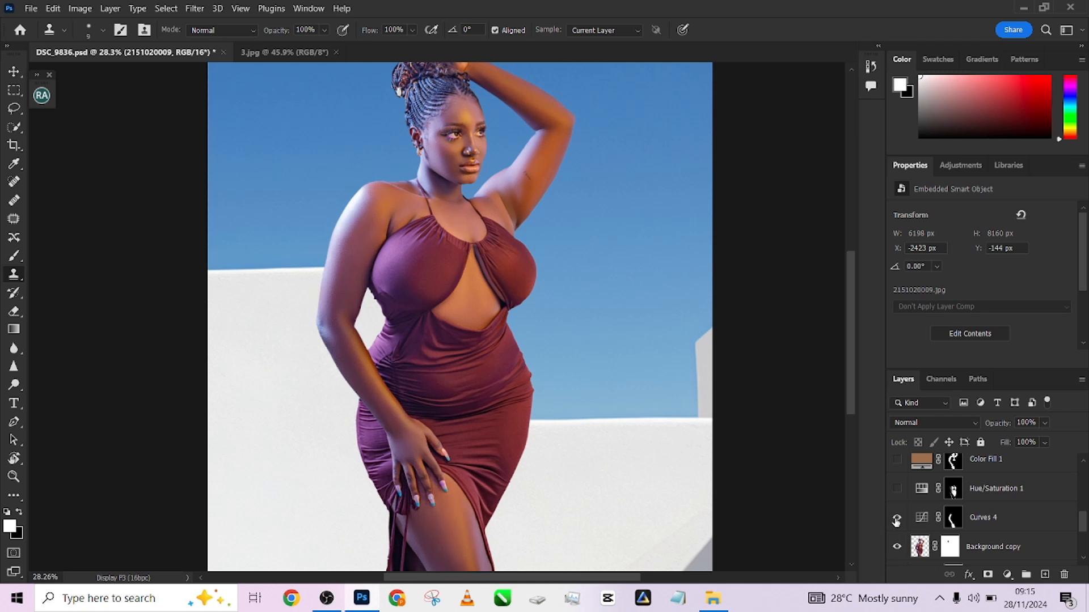
Show the Hue/Saturation 1 layer and toggle its visibility repeatedly to compare the dress colour change
scroll(596, 343, down, 1)
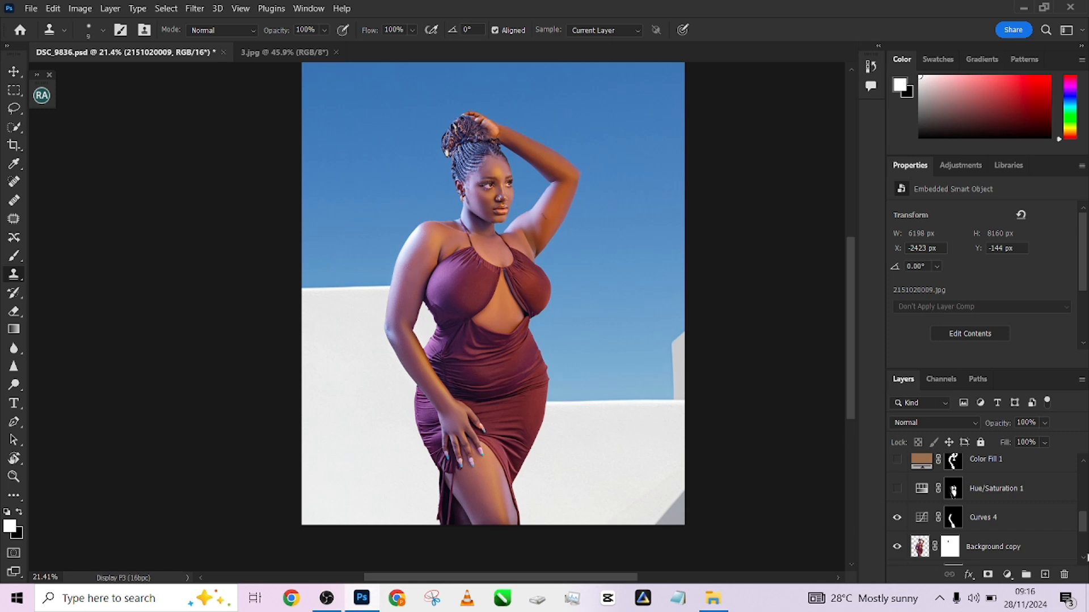
click(896, 488)
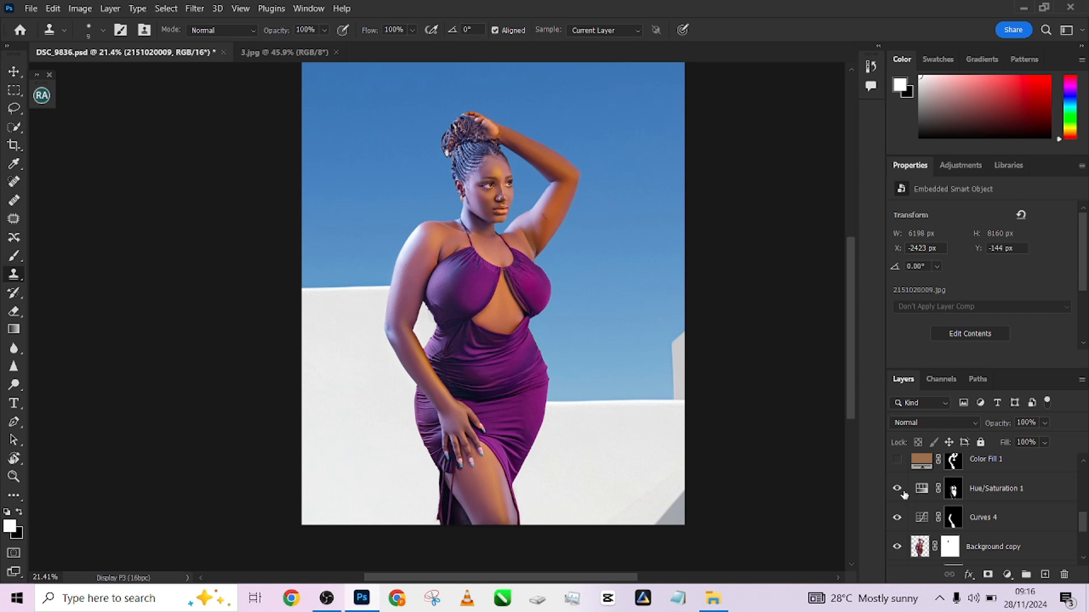
click(897, 490)
click(897, 490)
click(897, 490)
click(898, 491)
click(898, 492)
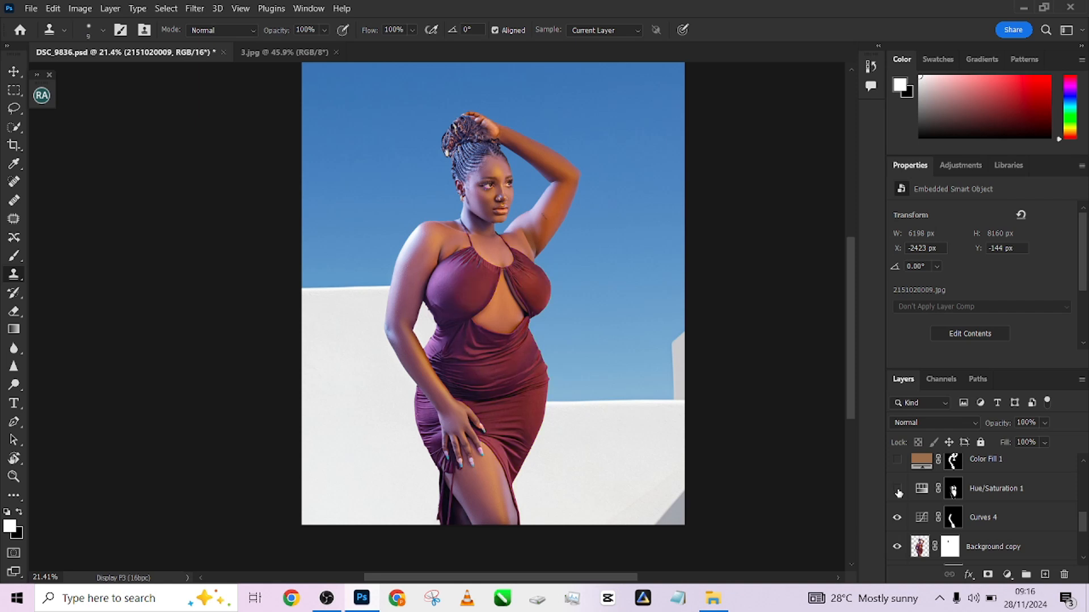
click(898, 492)
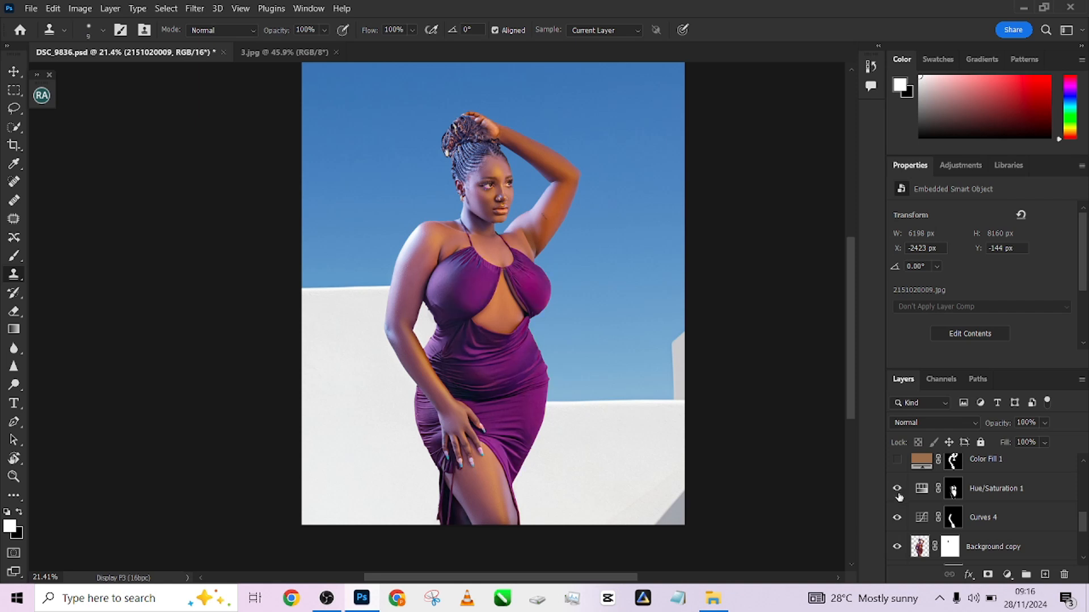
click(898, 492)
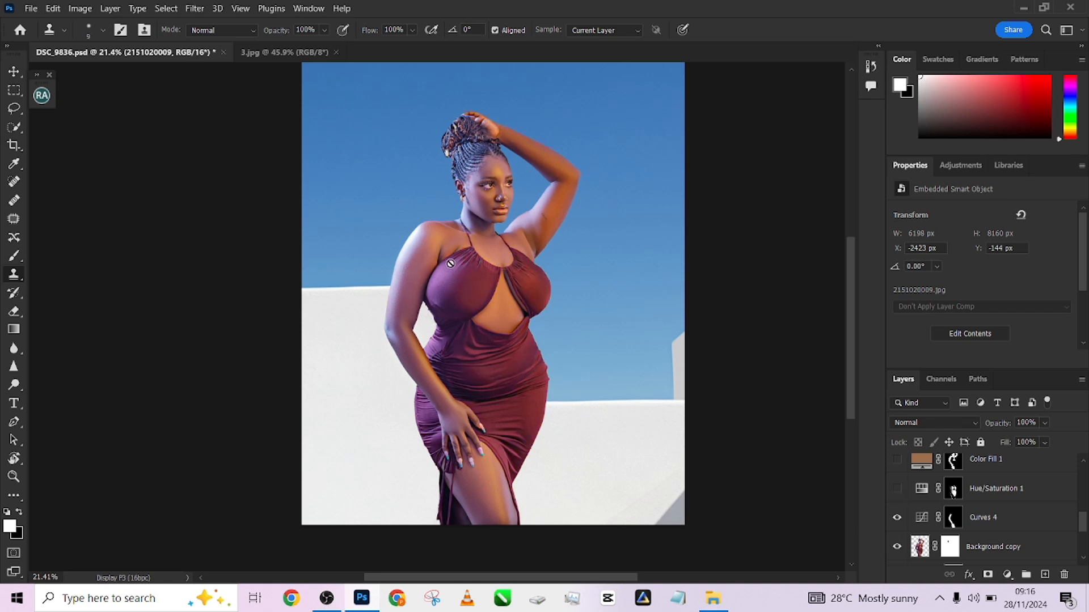
click(897, 489)
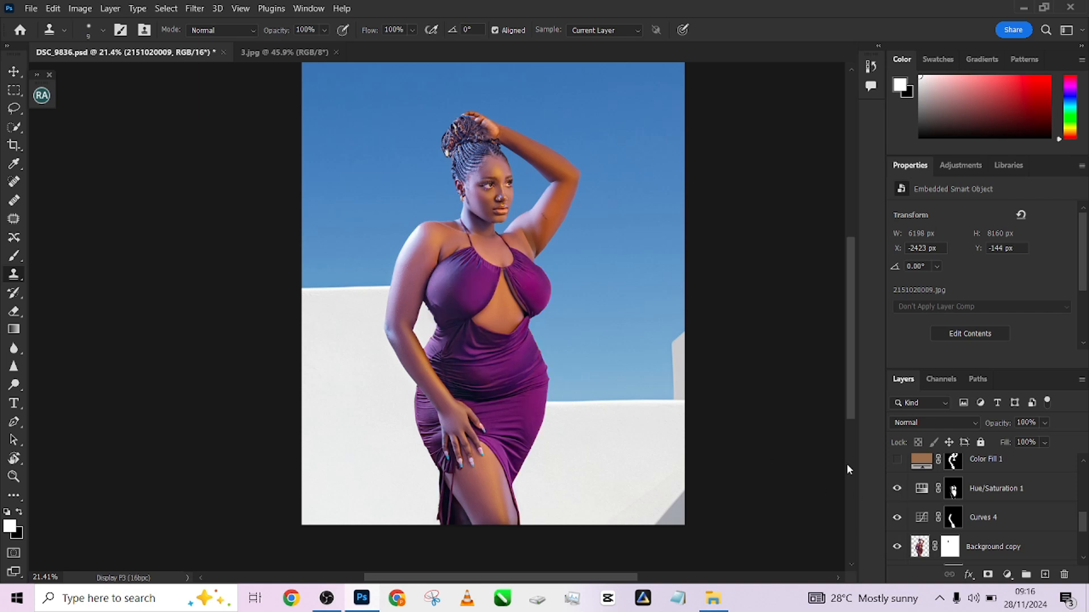
click(898, 489)
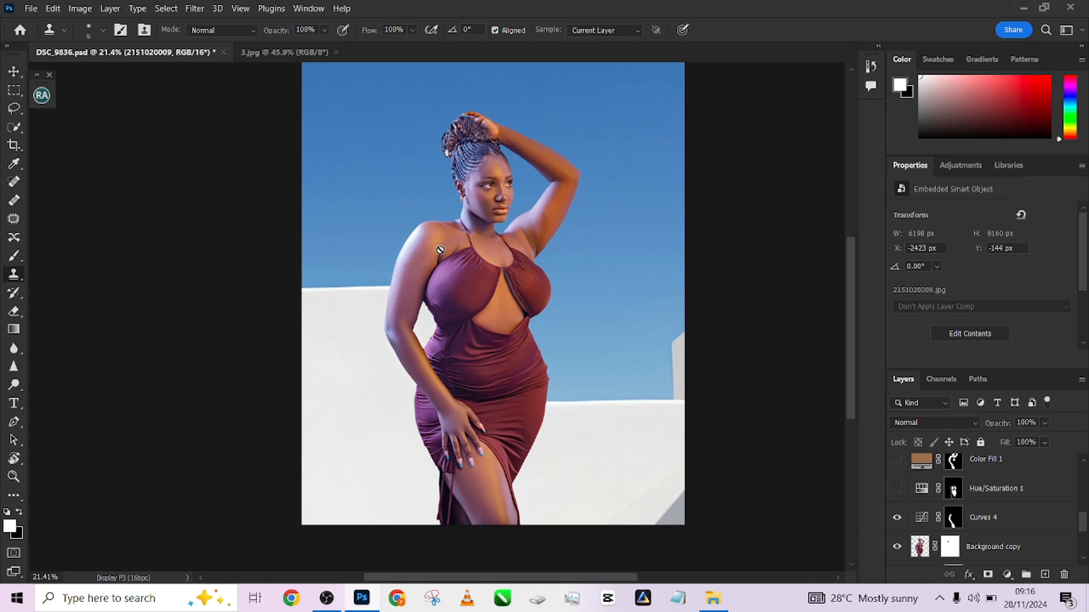
click(897, 488)
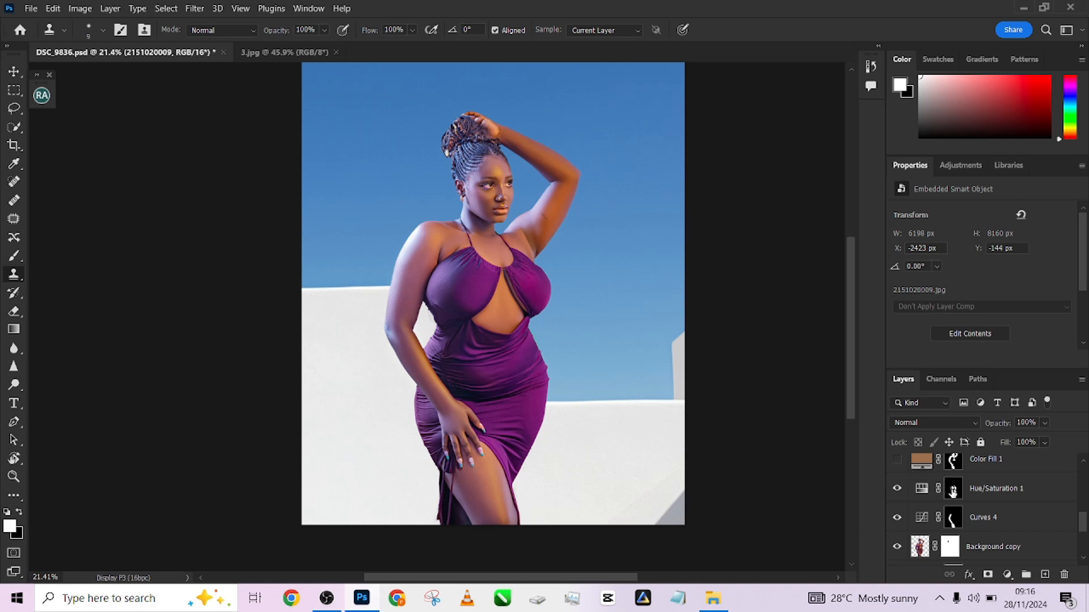
Make the Color Fill 1 copy layer visible and toggle it to compare its effect on the skin
scroll(1083, 526, up, 1)
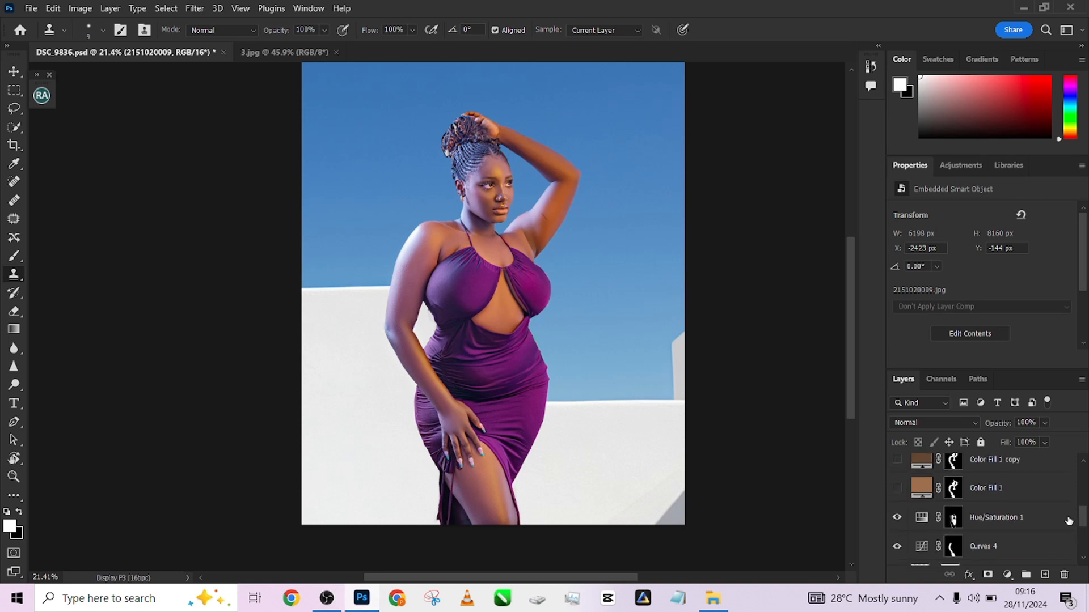
click(1021, 491)
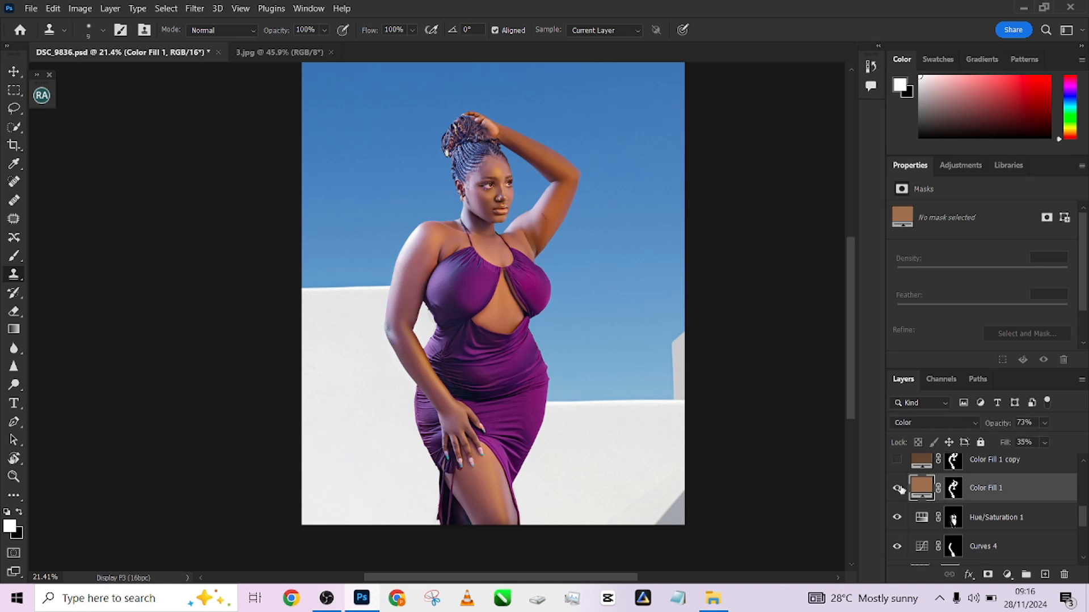
click(897, 459)
click(1040, 464)
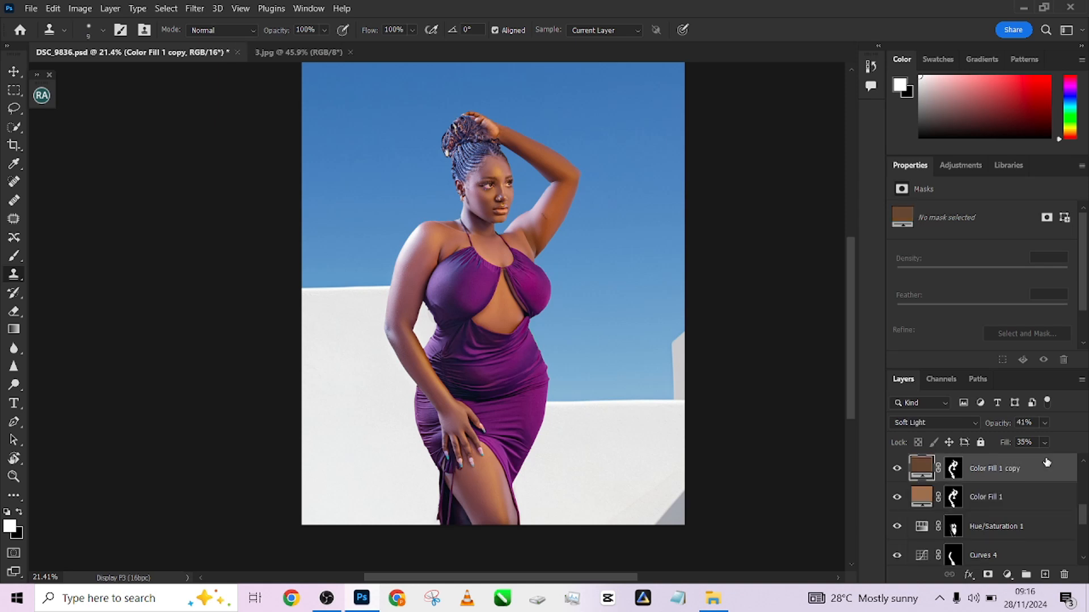
click(898, 468)
click(899, 468)
Toggle the Selective Color 1 adjustment layer's visibility several times to compare its effect
scroll(1082, 516, up, 1)
drag(1082, 516, 1084, 503)
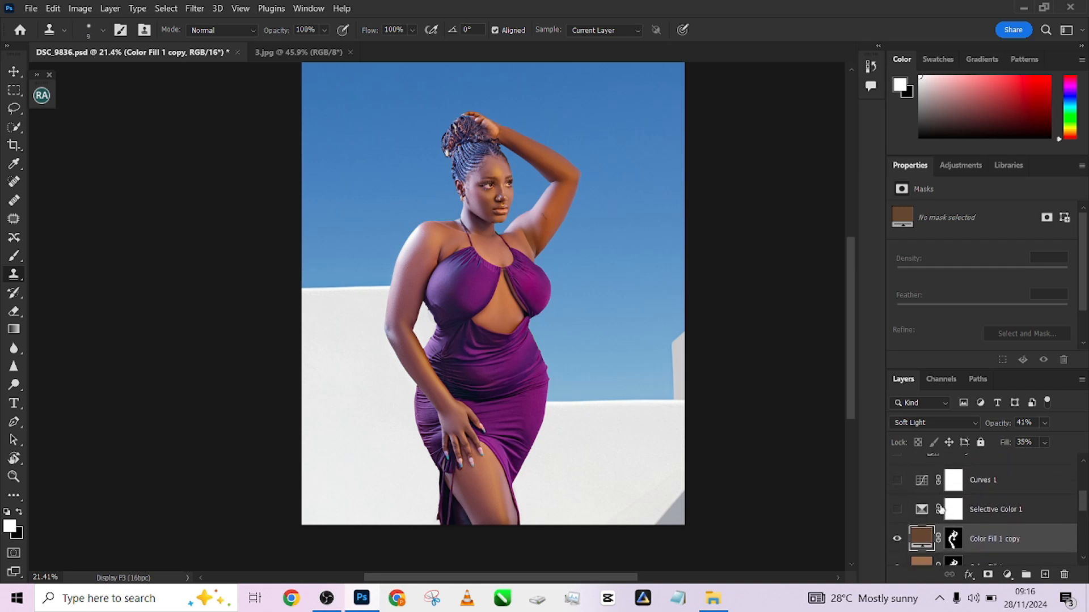
click(1049, 515)
click(898, 511)
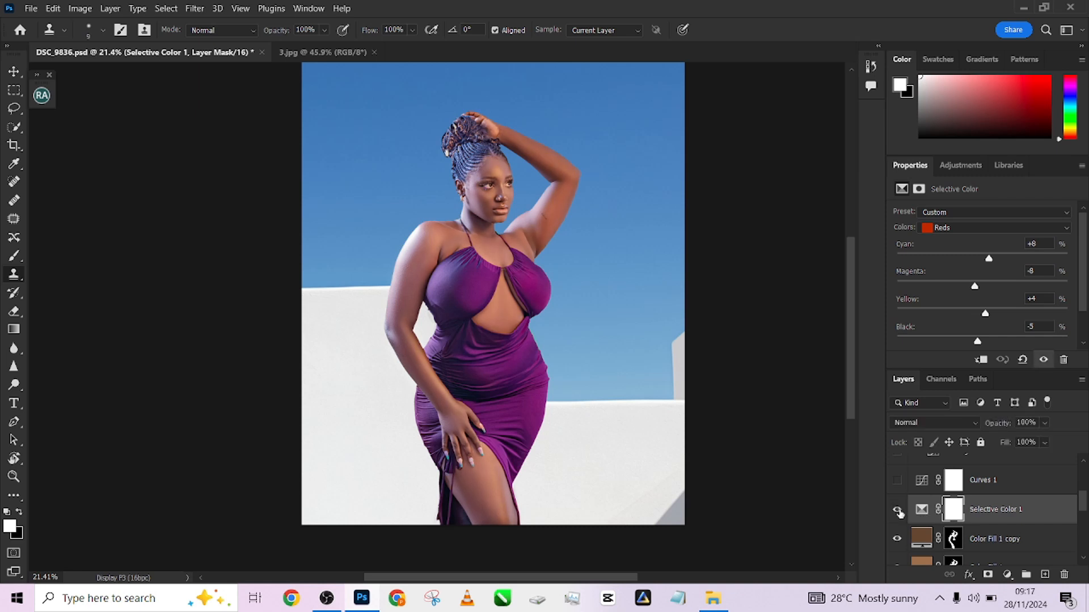
click(897, 511)
click(898, 511)
click(898, 511)
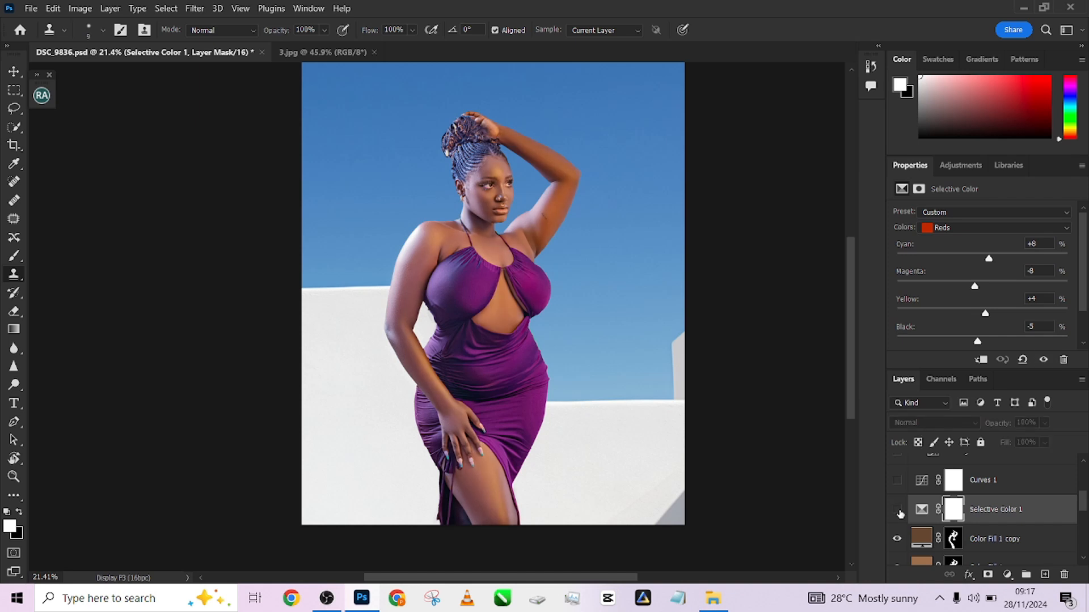
click(898, 511)
Show the Curves 1 adjustment layer and toggle its visibility to compare before and after
click(897, 480)
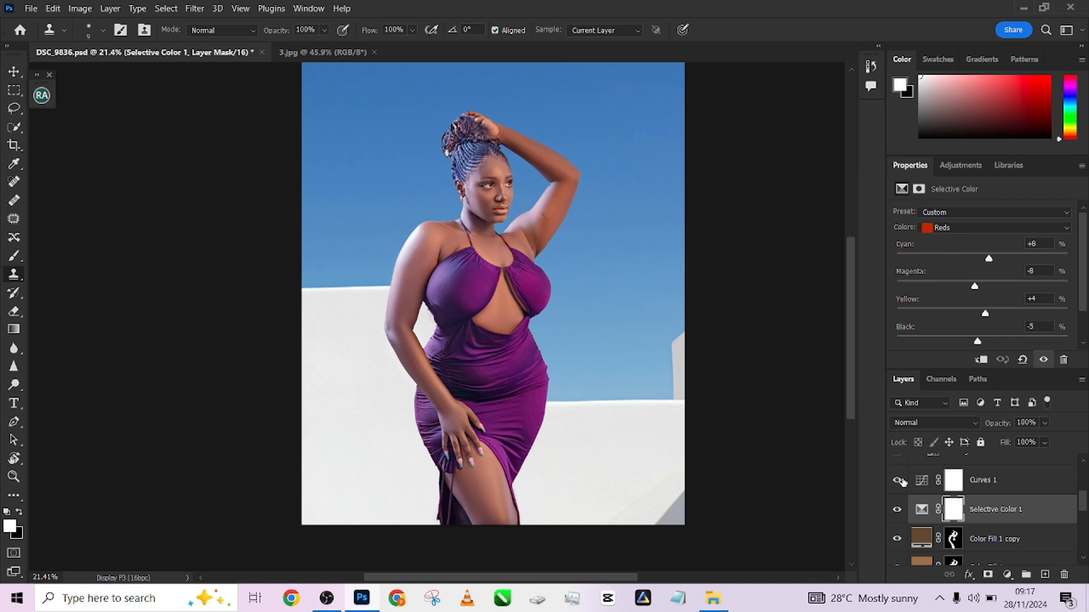
click(1042, 489)
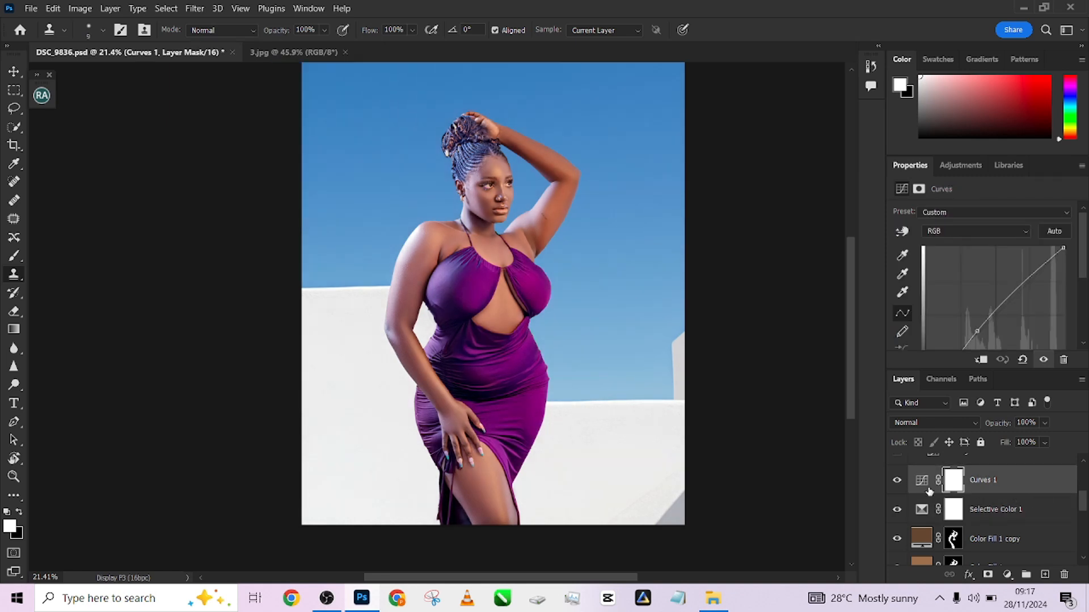
click(898, 482)
click(897, 481)
click(897, 481)
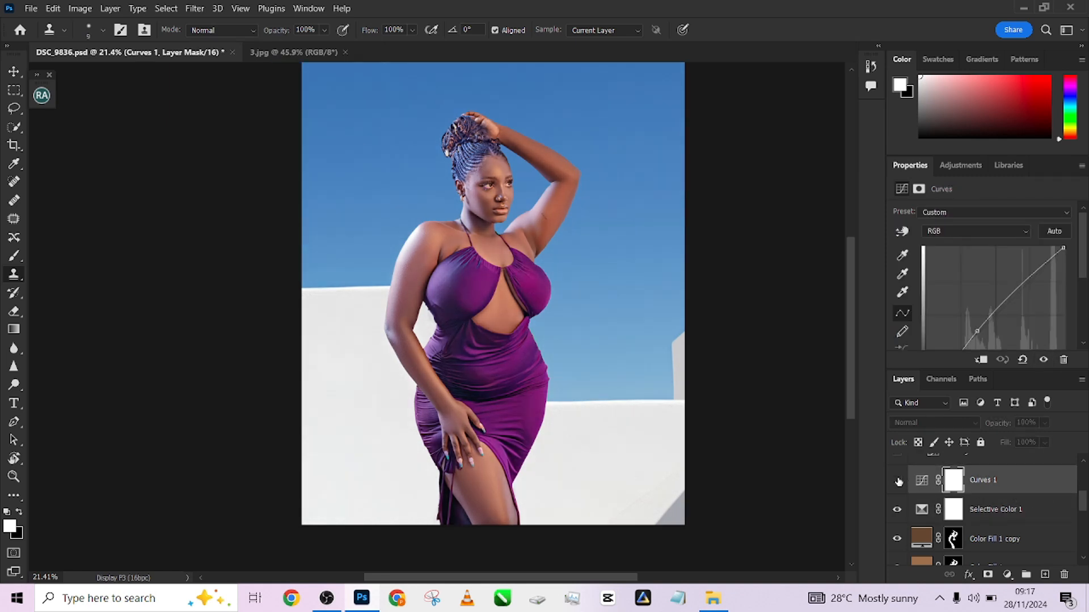
click(899, 482)
Show the Dodge Curve layer inside the Dodge - Brighten group and toggle it repeatedly to compare
scroll(1082, 504, up, 3)
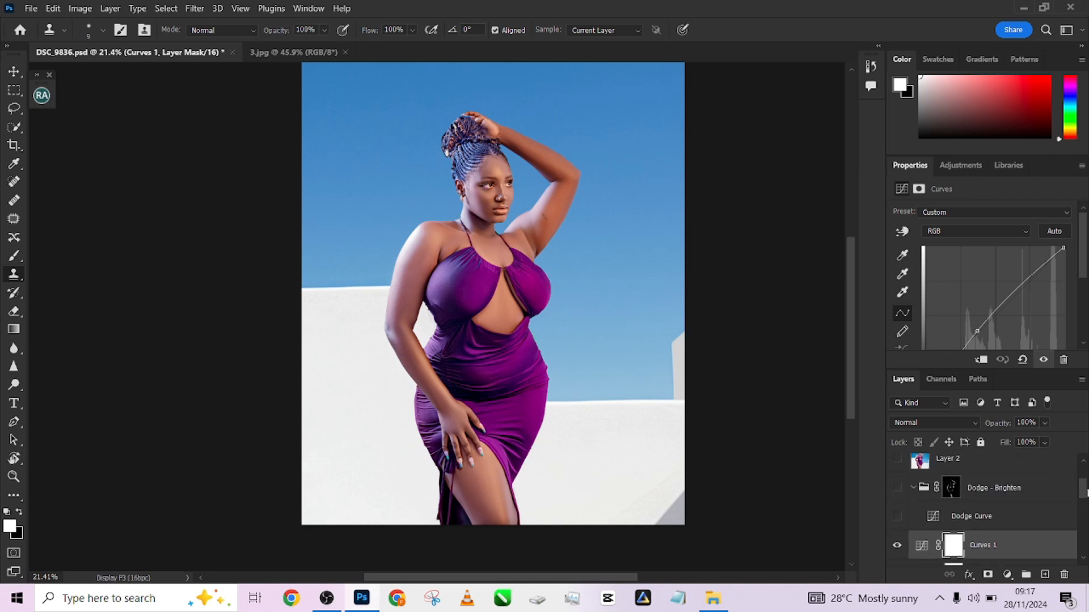
click(898, 519)
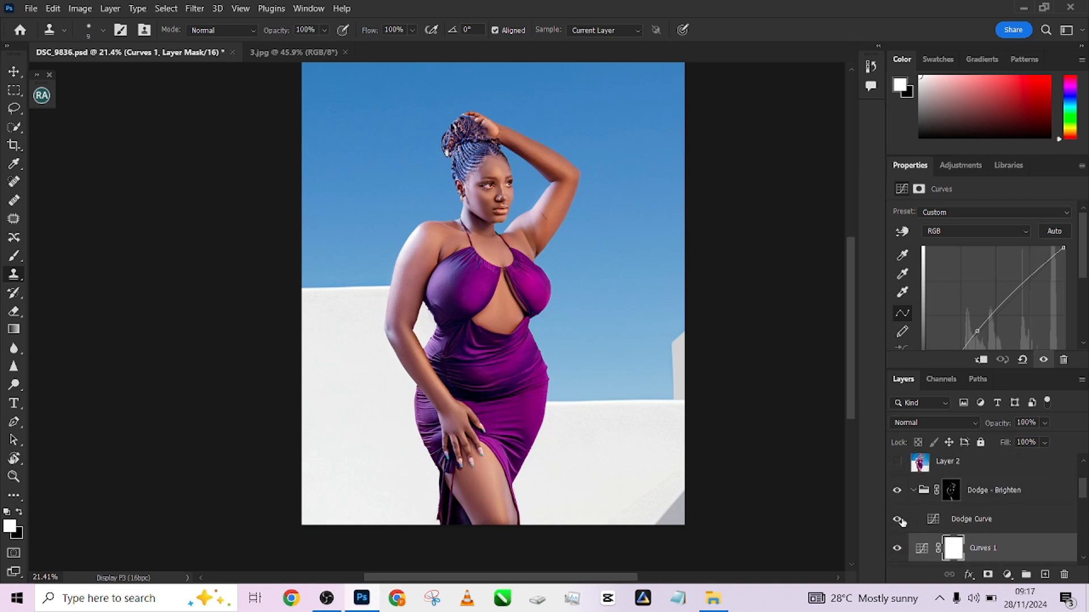
click(898, 519)
click(898, 520)
click(898, 519)
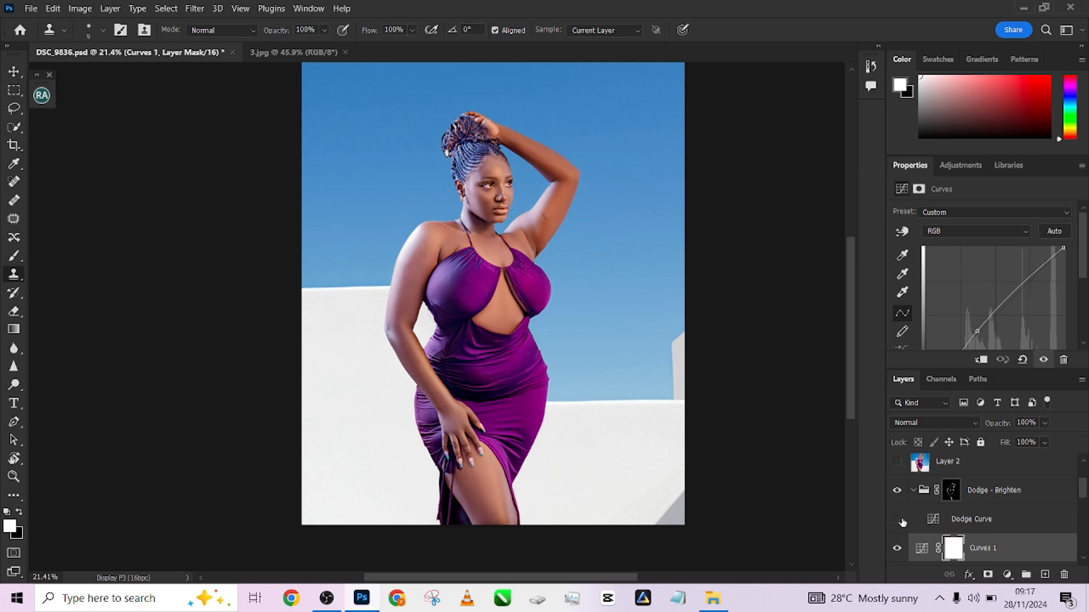
click(898, 519)
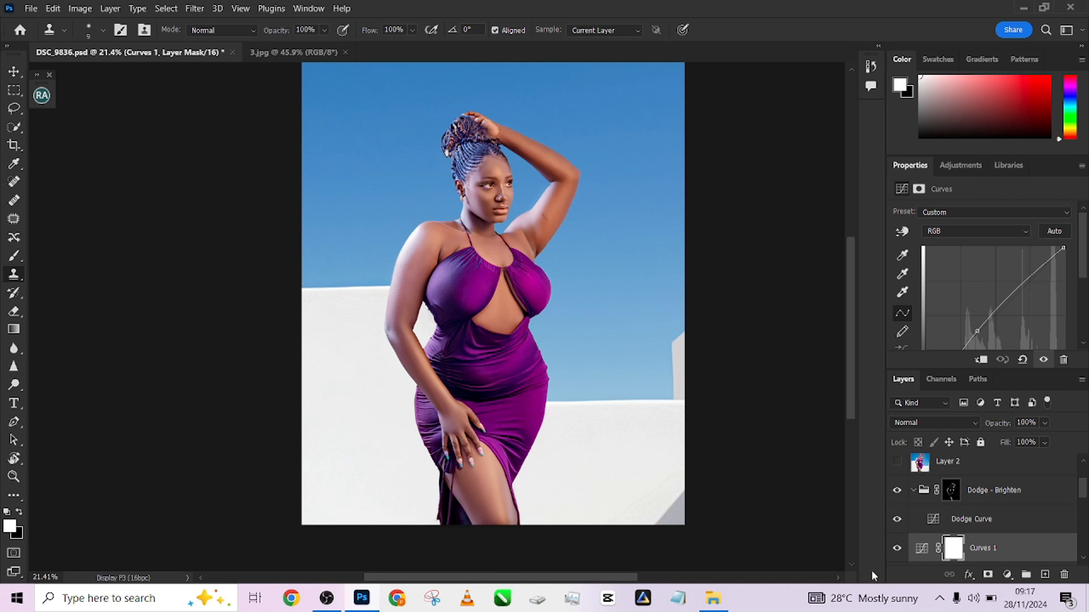
click(898, 520)
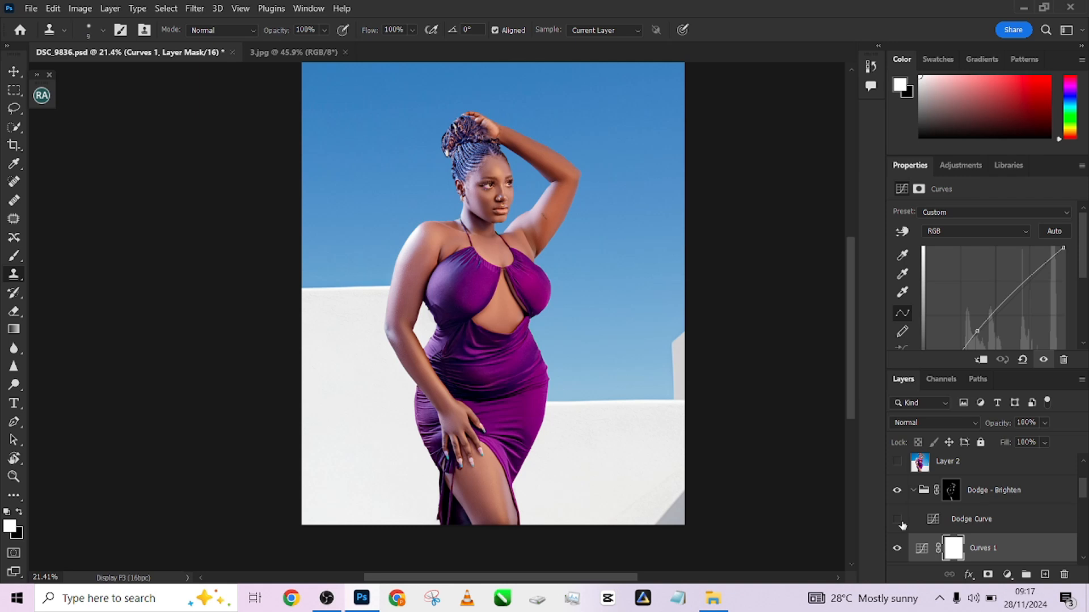
click(899, 521)
click(900, 521)
click(899, 520)
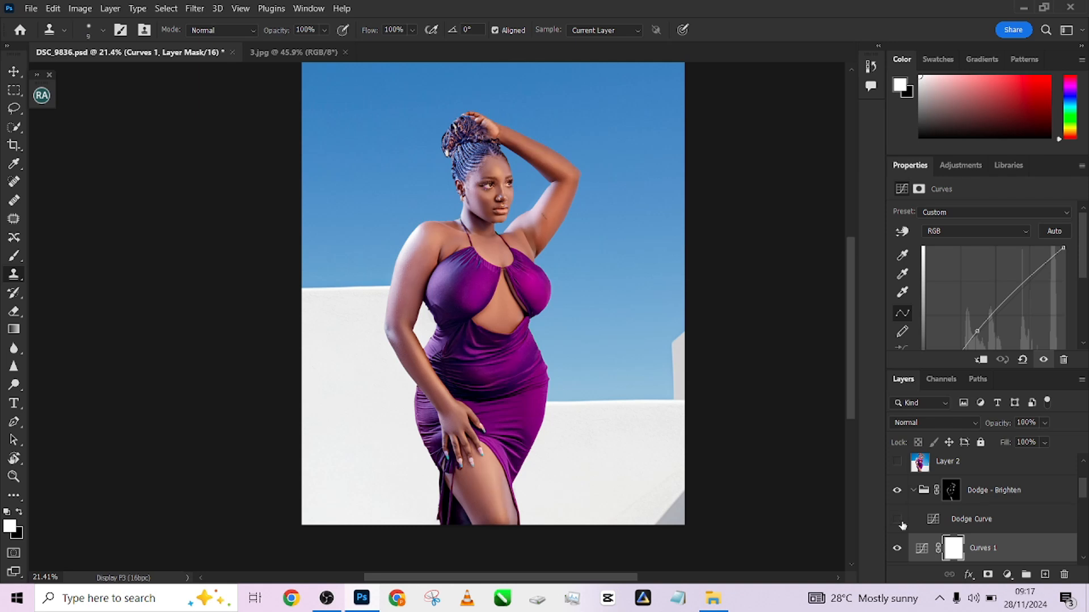
click(900, 520)
click(901, 523)
click(901, 521)
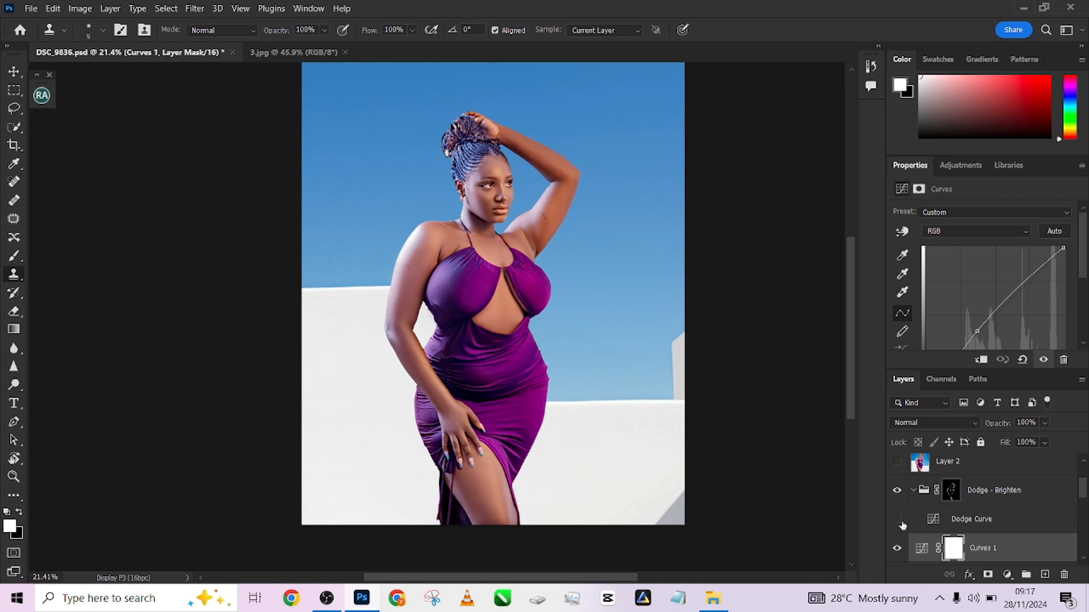
click(901, 521)
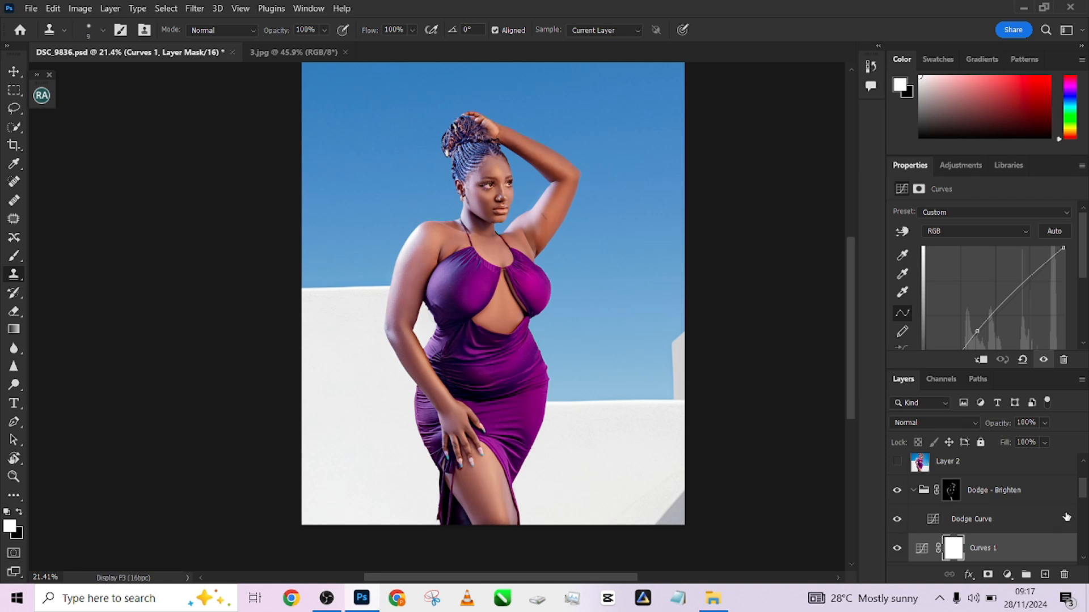
Make Layer 2 visible and toggle it a few times to compare the stronger colour grade
drag(1084, 494, 1086, 483)
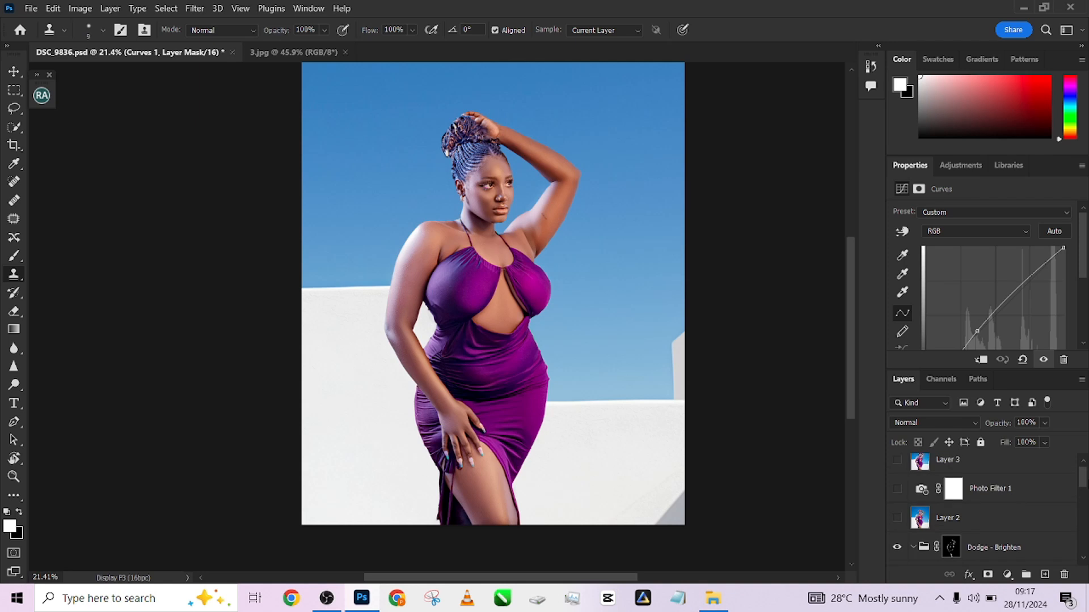
click(897, 519)
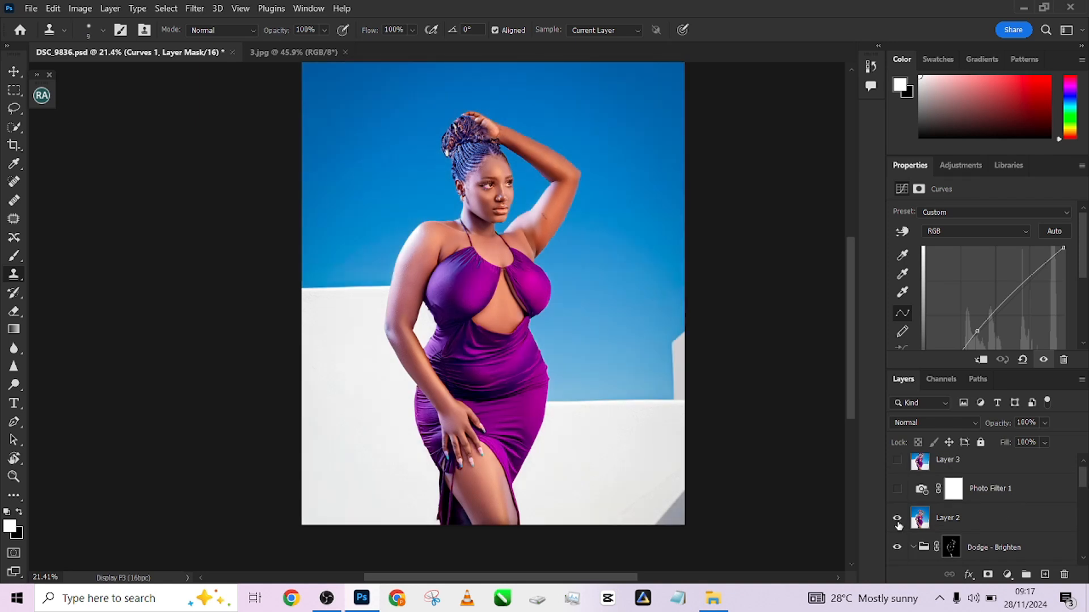
click(997, 519)
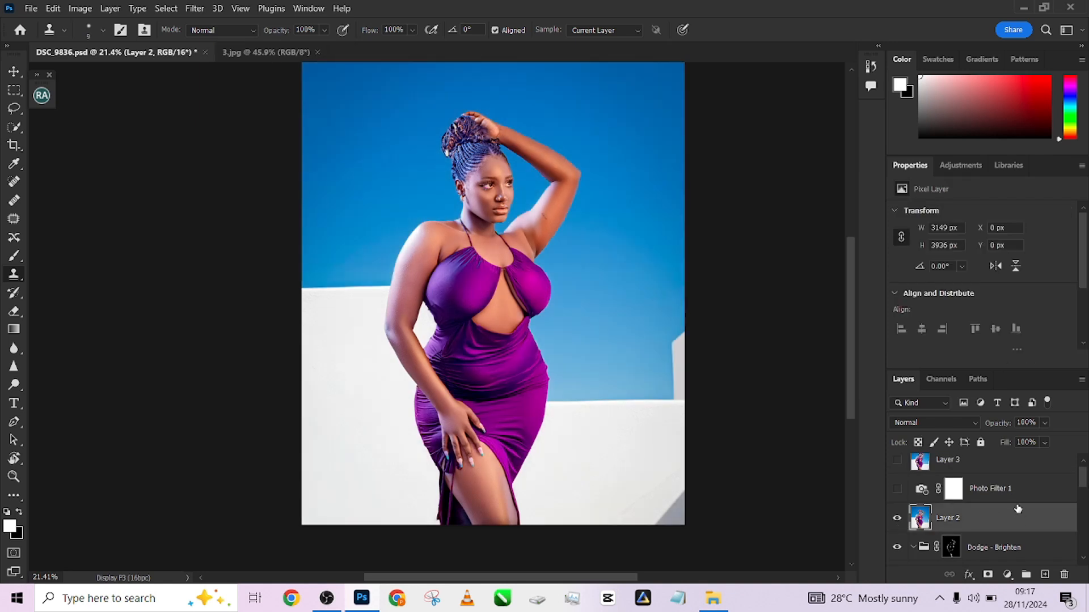
click(898, 519)
click(900, 520)
click(900, 520)
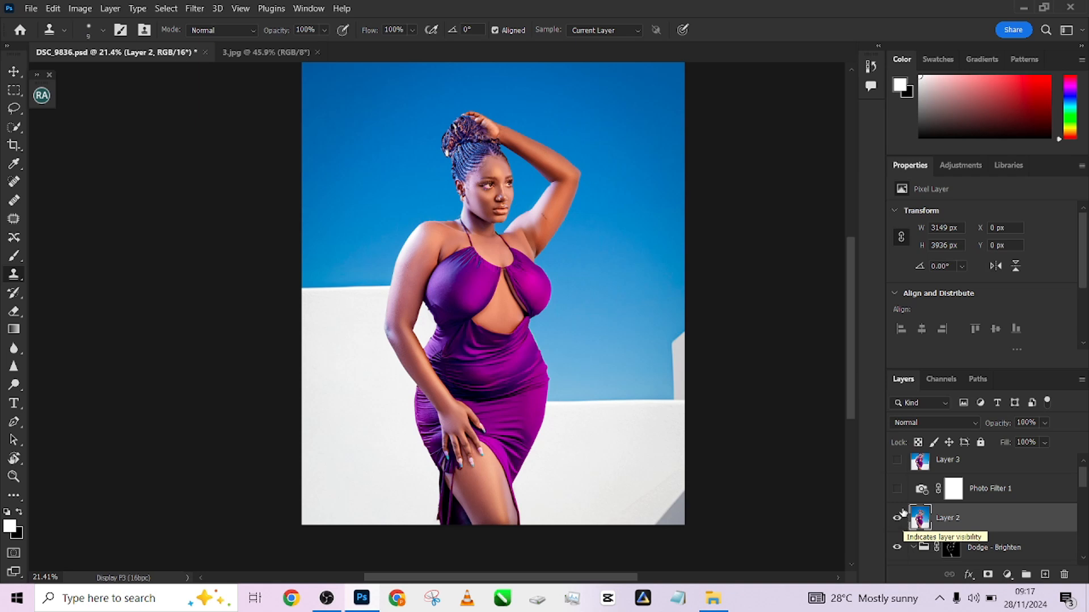
Show the Photo Filter 1 adjustment layer and toggle its visibility to compare the cooling effect
click(897, 489)
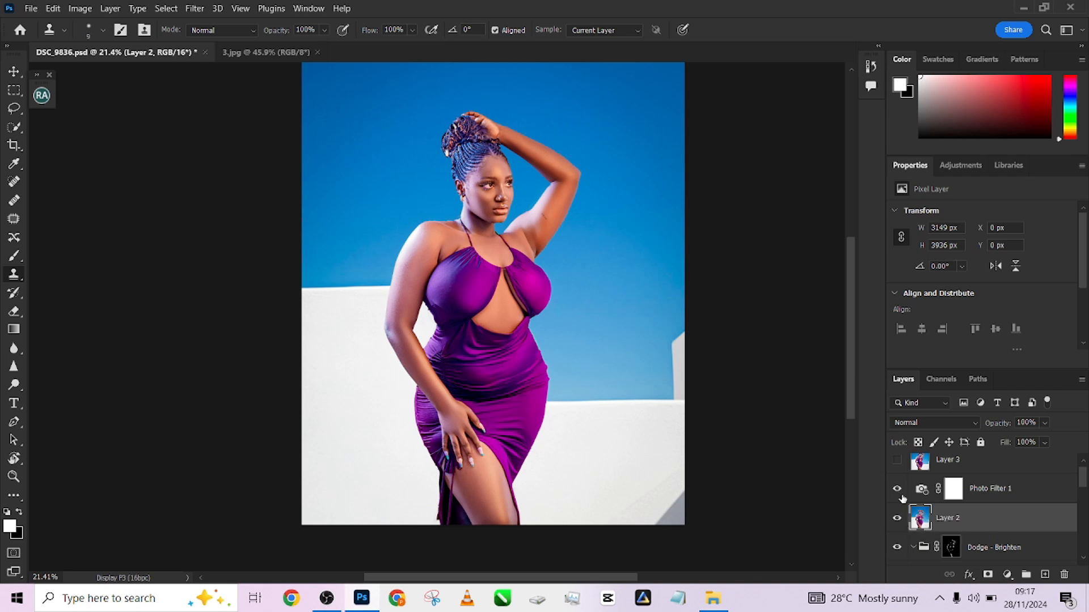
click(1055, 492)
click(899, 489)
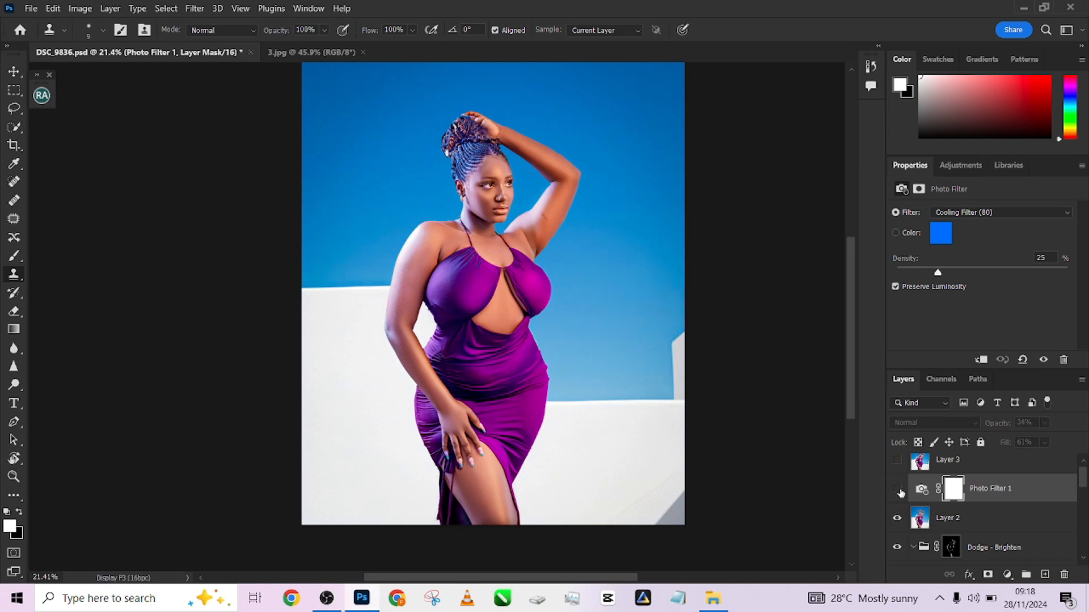
Keep toggling the Photo Filter 1 layer on and off, leaving it visible at the end
click(898, 489)
click(898, 490)
click(898, 490)
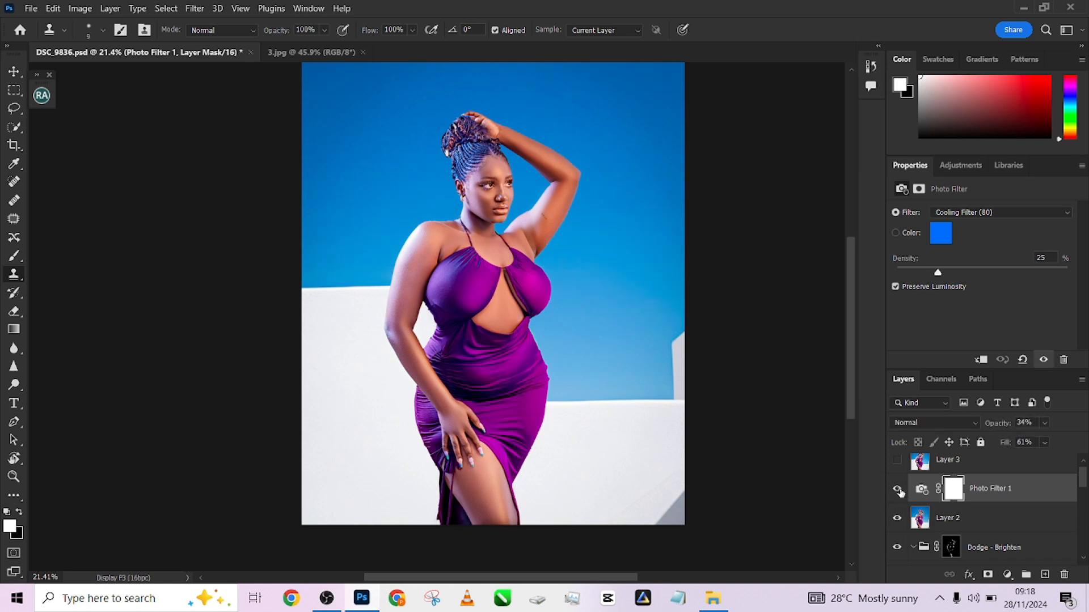
scroll(1077, 485, up, 1)
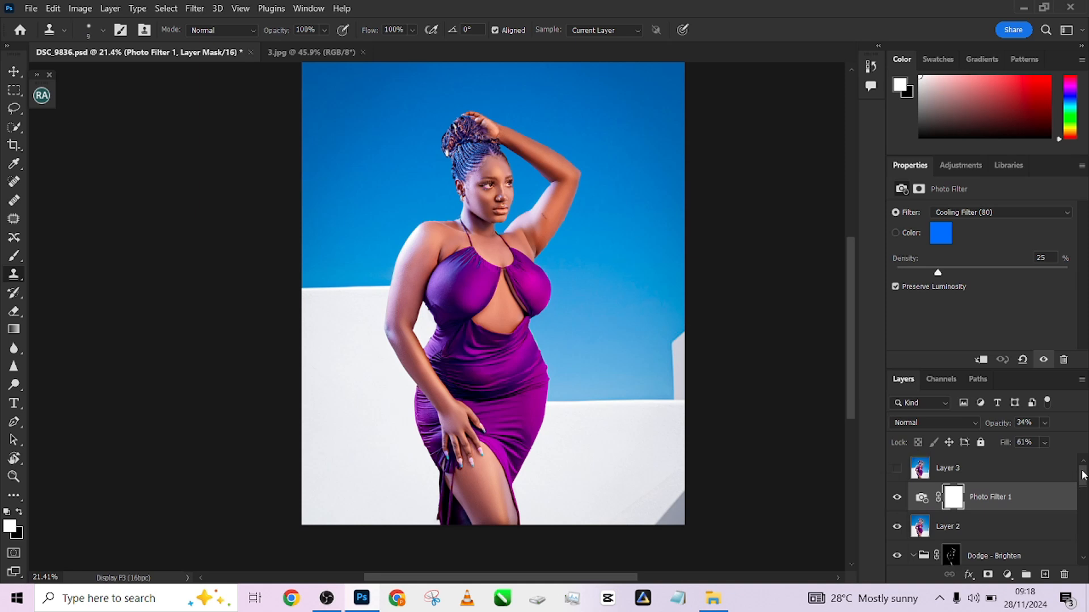
click(897, 499)
click(897, 499)
Make Layer 3 visible and select it to see the stronger purple colour grade
click(896, 468)
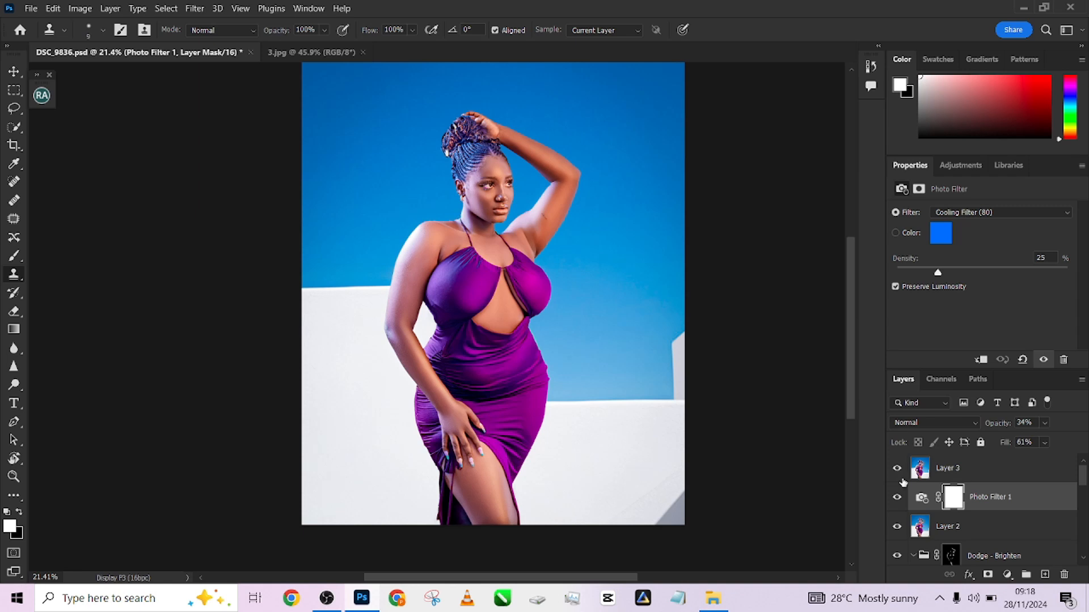
click(972, 476)
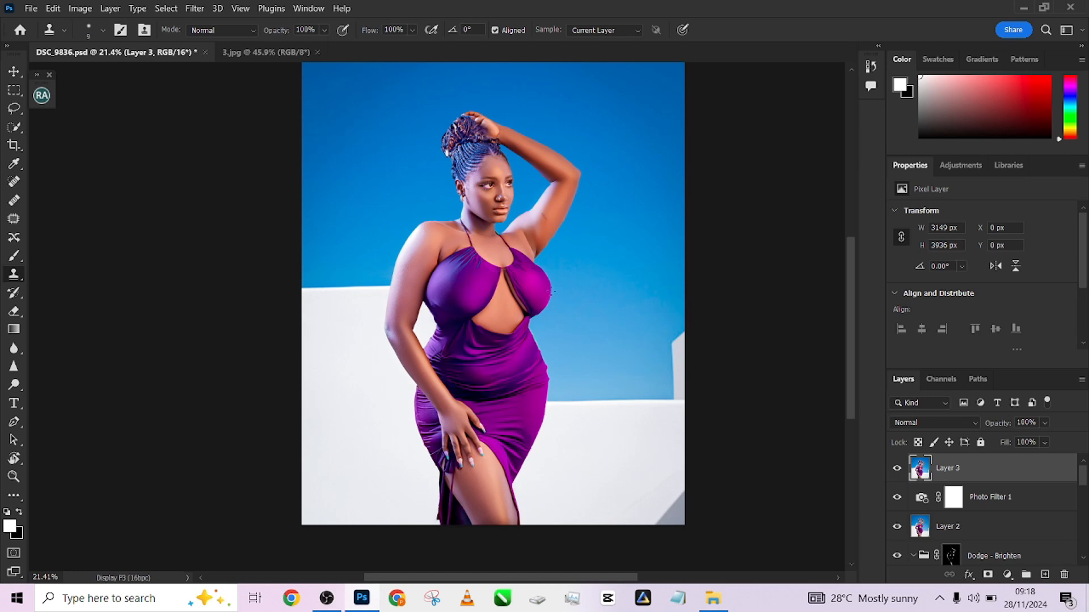
scroll(406, 194, up, 3)
scroll(410, 211, down, 4)
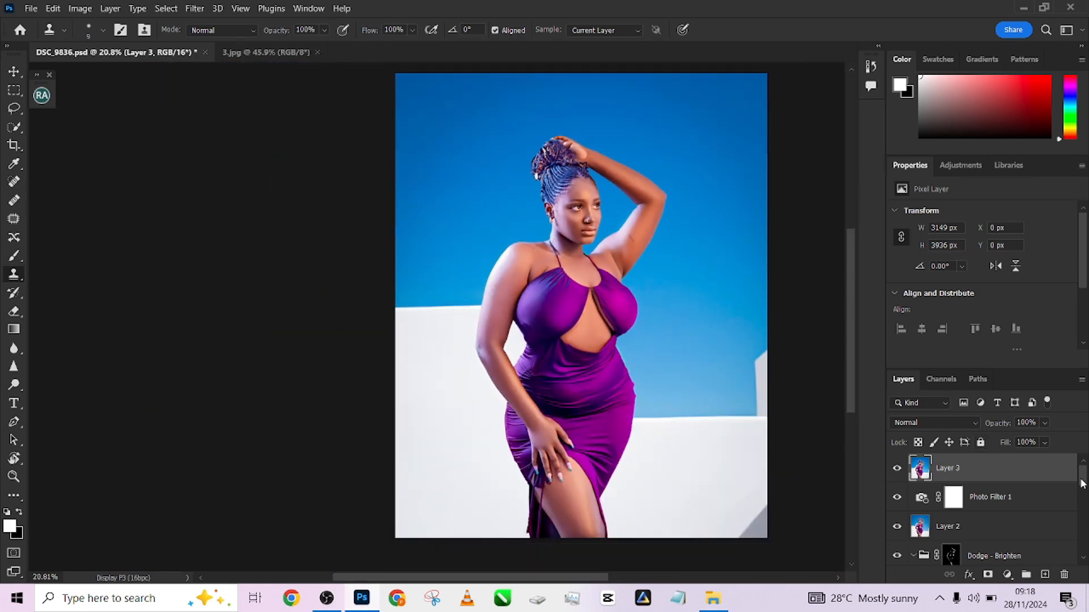
Solo Layer 0 repeatedly to compare the original photo against the finished composite
scroll(954, 481, down, 6)
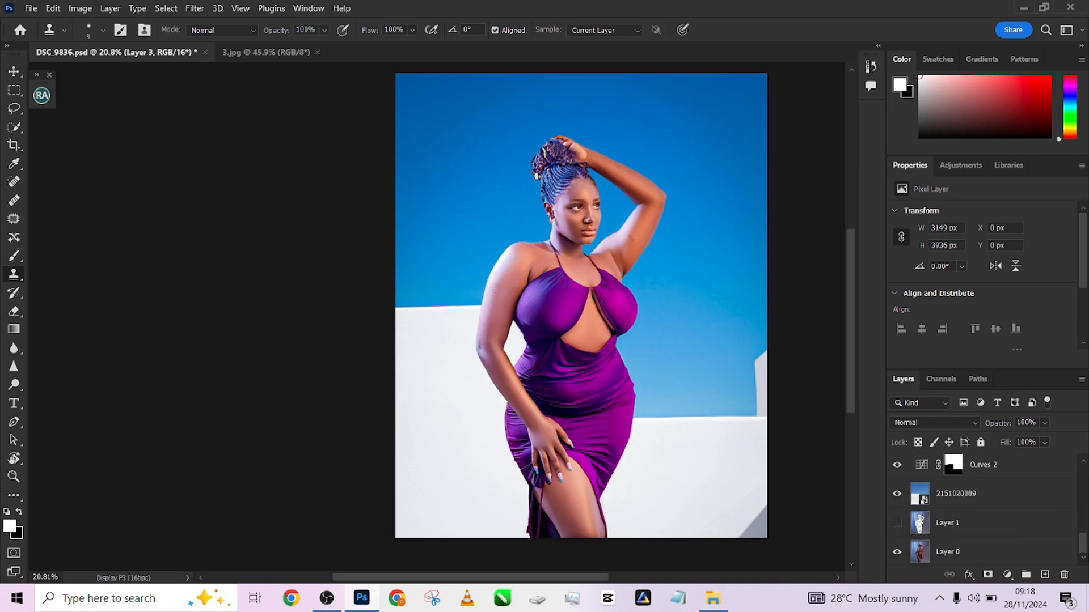
alt+click(898, 553)
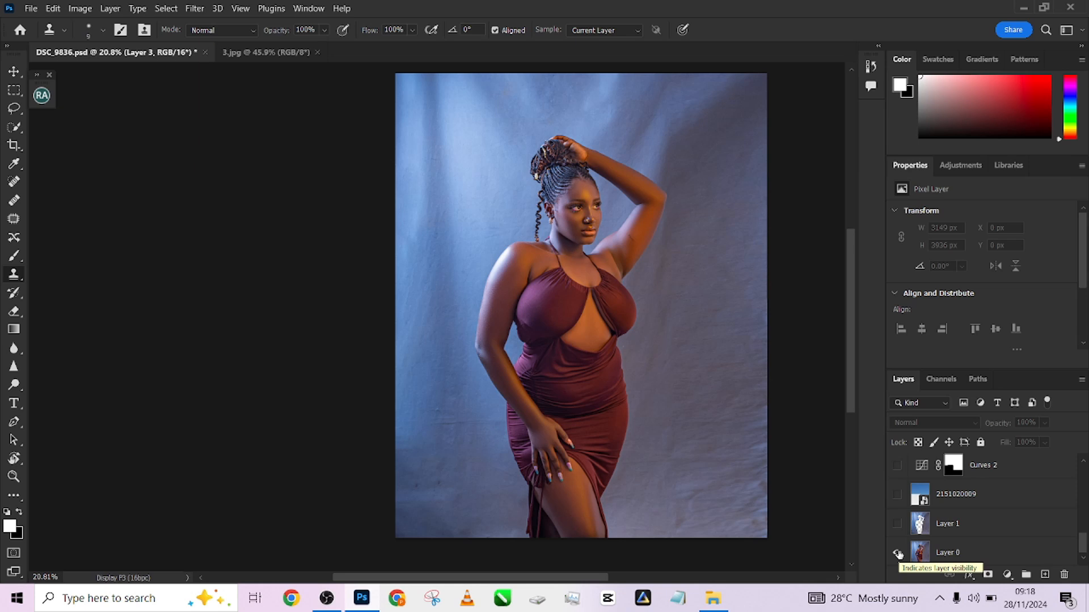
alt+click(897, 554)
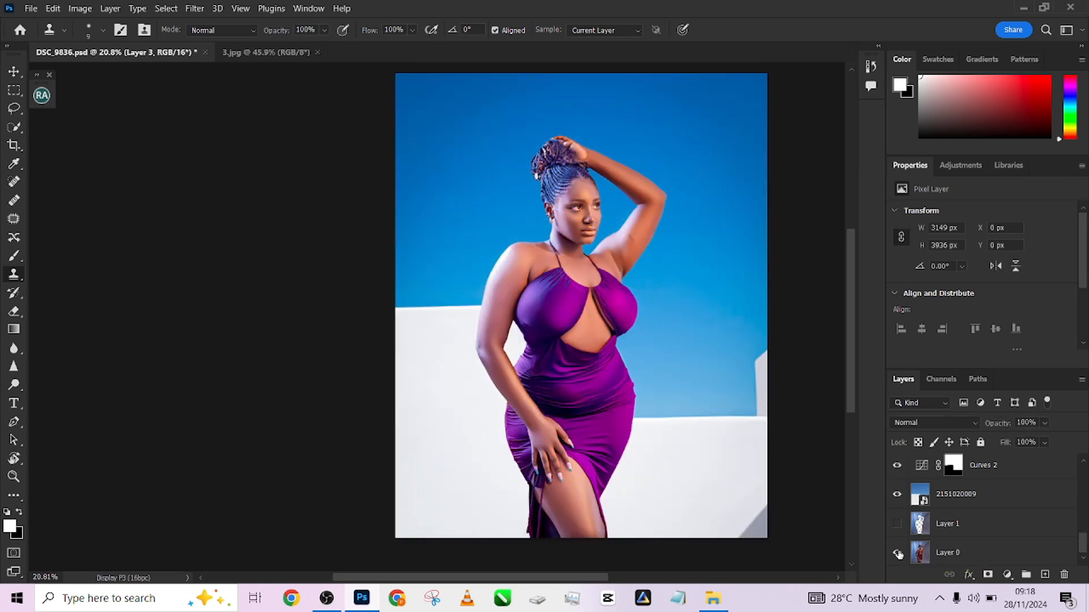
alt+click(897, 553)
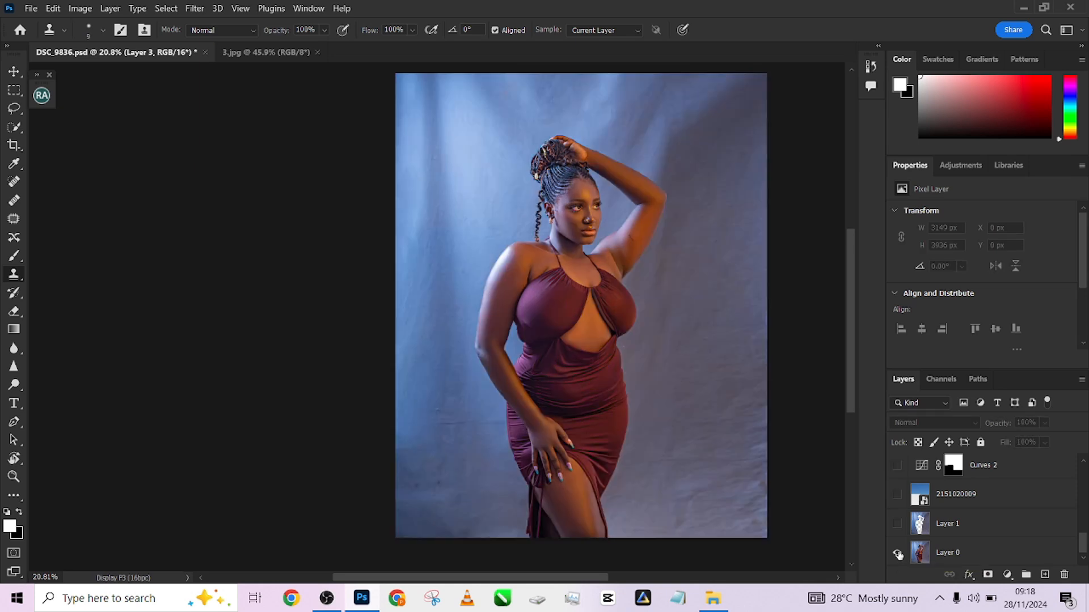
alt+click(898, 554)
alt+click(897, 554)
alt+click(898, 553)
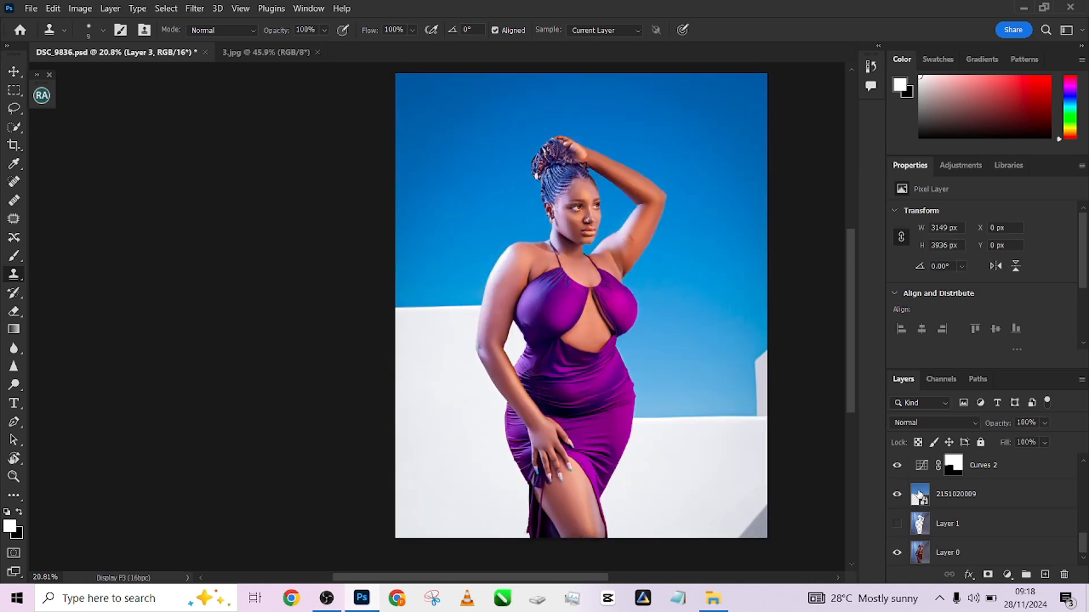
Scroll through the layer stack to review the composite's layers
scroll(1083, 551, up, 10)
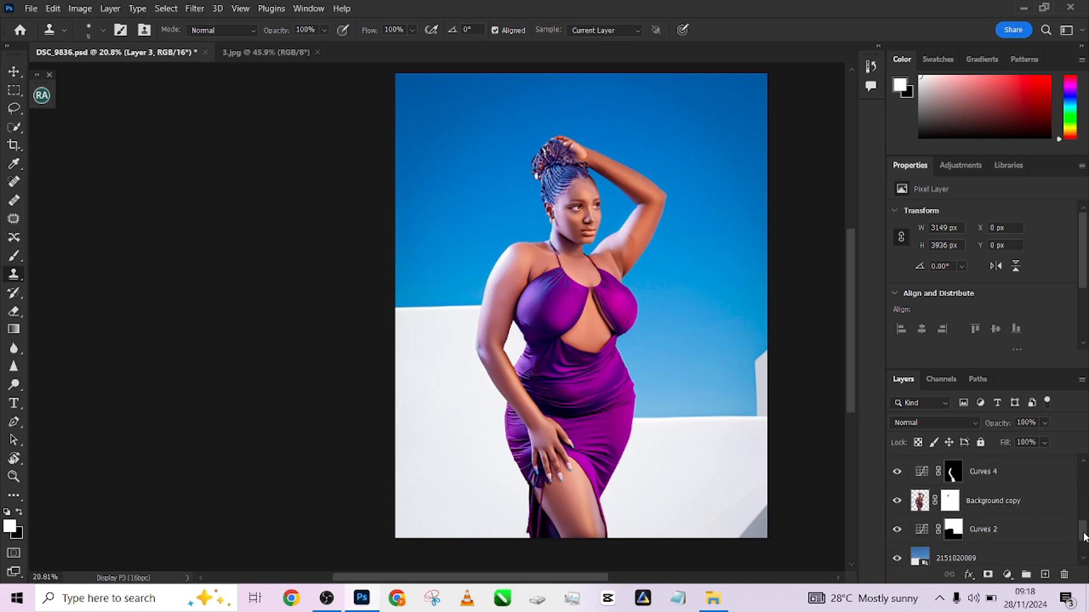
scroll(987, 510, down, 10)
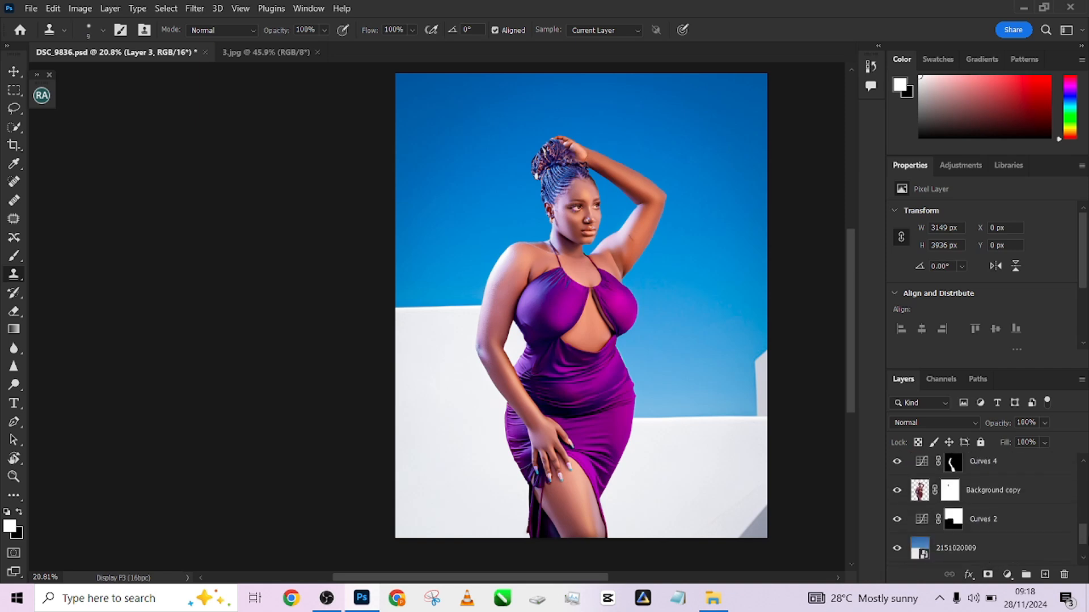
scroll(1083, 510, up, 15)
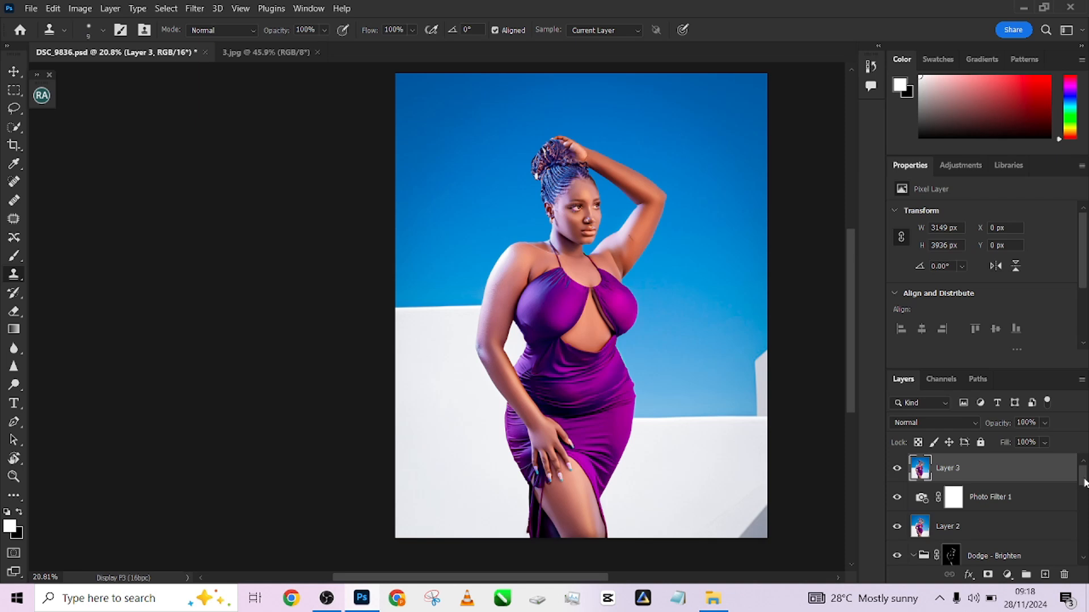
scroll(1072, 495, down, 10)
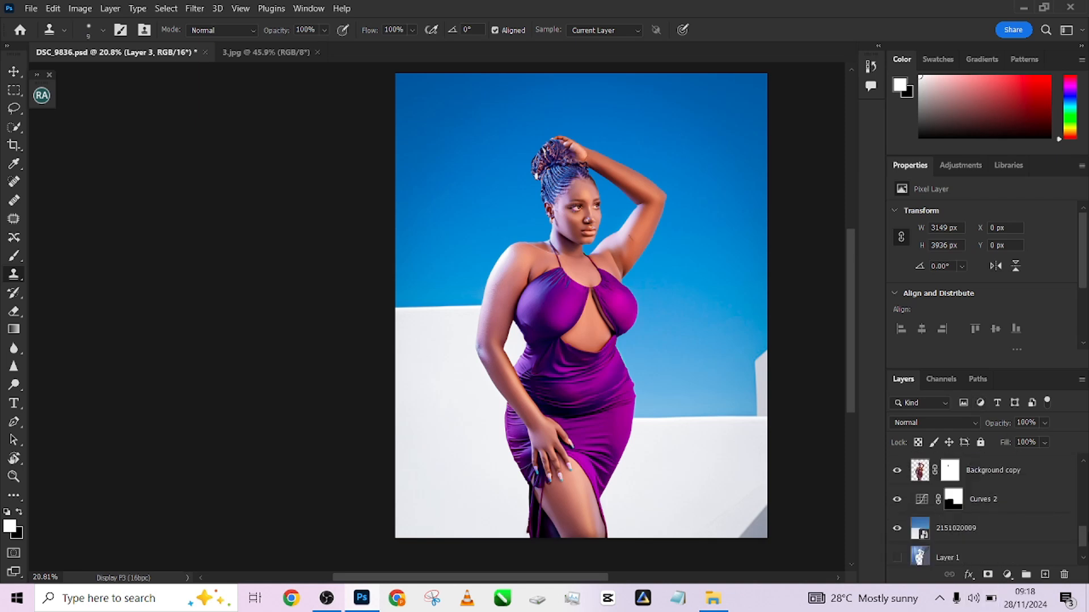
scroll(1085, 544, down, 2)
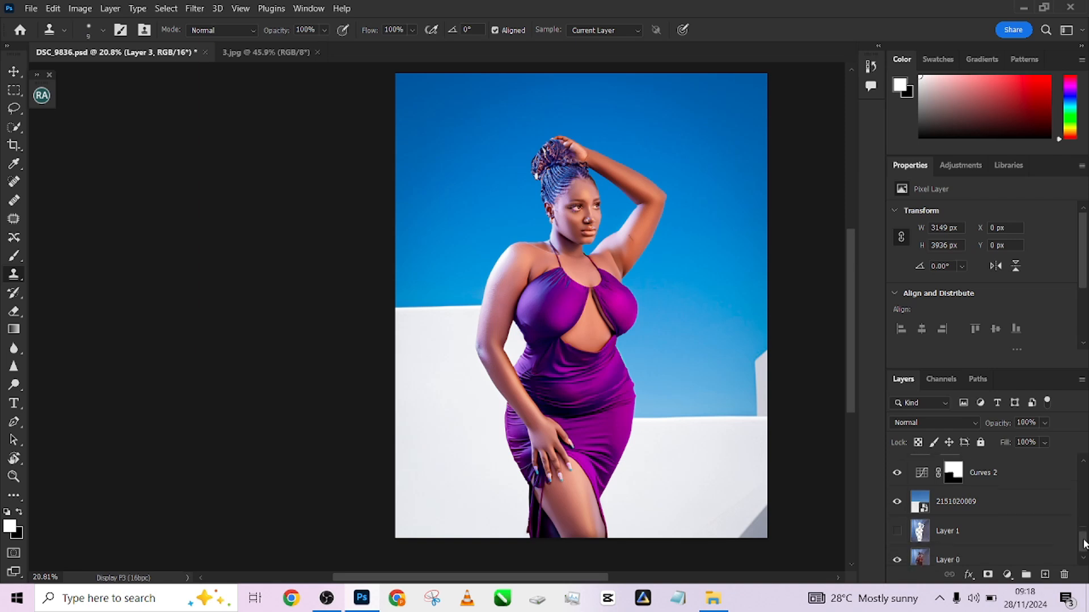
scroll(1084, 543, down, 1)
mouse_move(1084, 543)
mouse_down()
mouse_move(1084, 491)
mouse_move(1084, 545)
mouse_up()
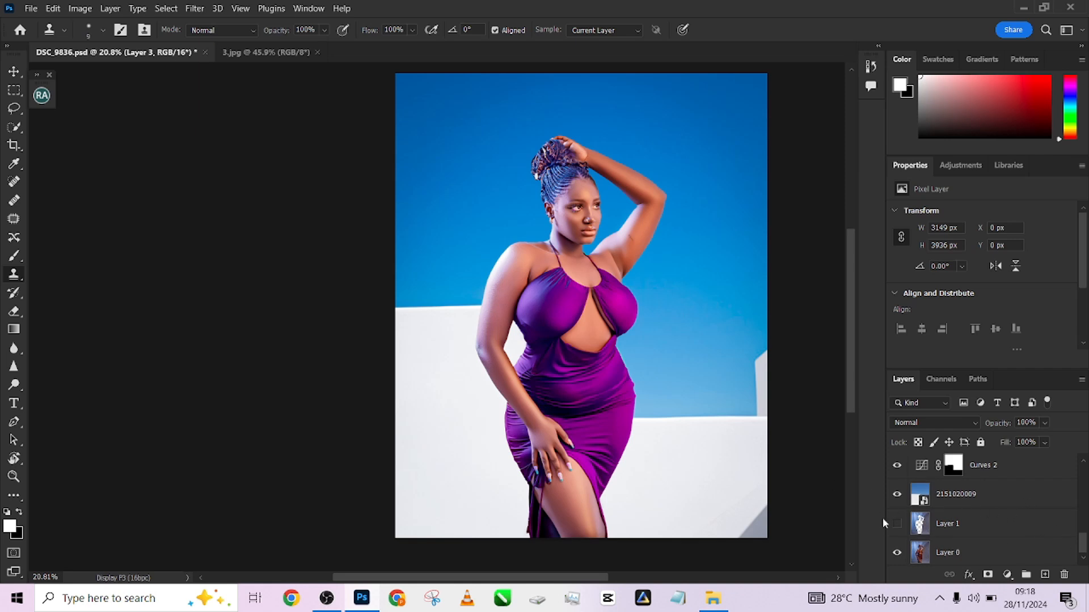
Toggle the Selective Color 1 adjustment layer off and back on to compare
scroll(948, 477, up, 4)
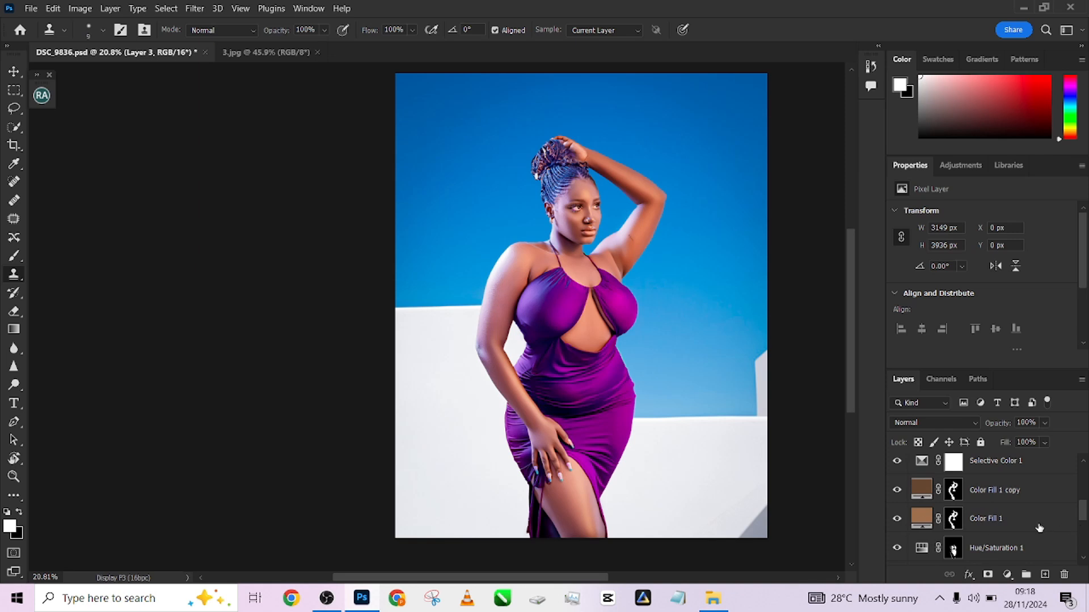
scroll(1083, 518, up, 1)
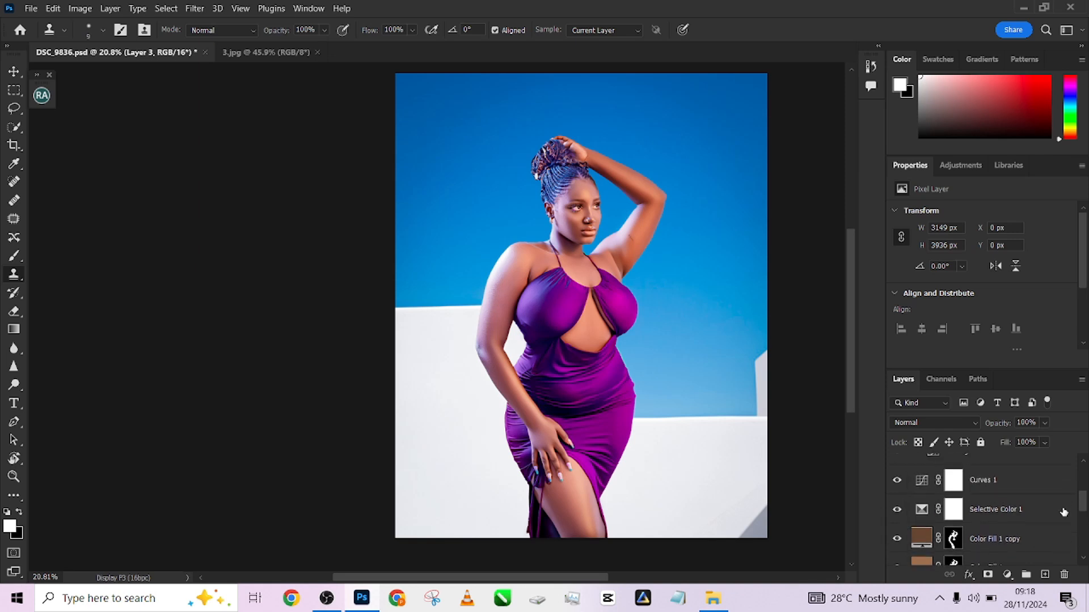
click(897, 509)
click(898, 509)
drag(1084, 502, 1085, 542)
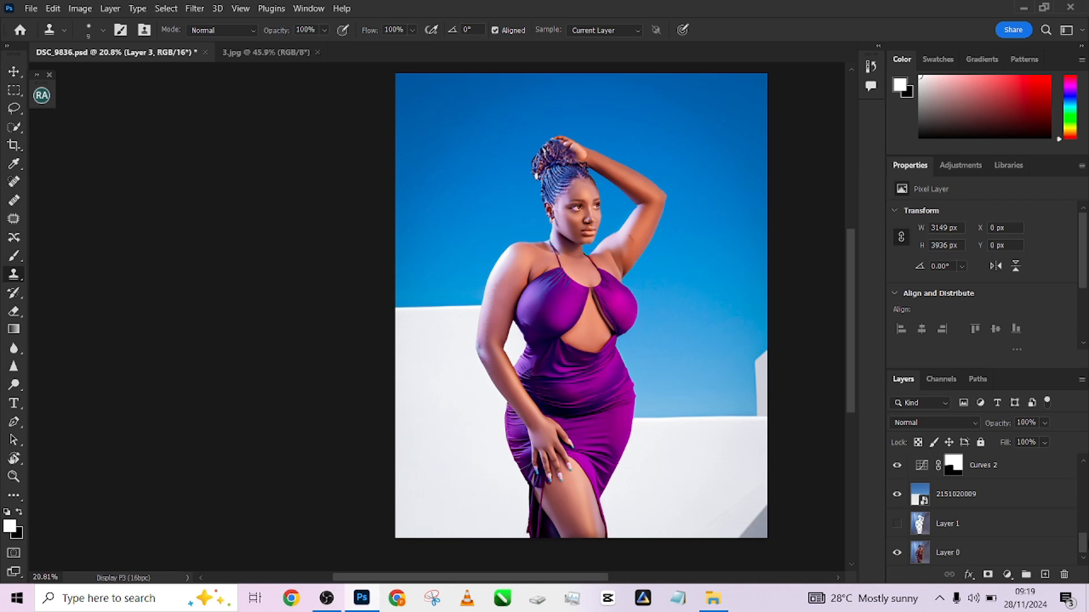
click(985, 499)
alt+click(895, 497)
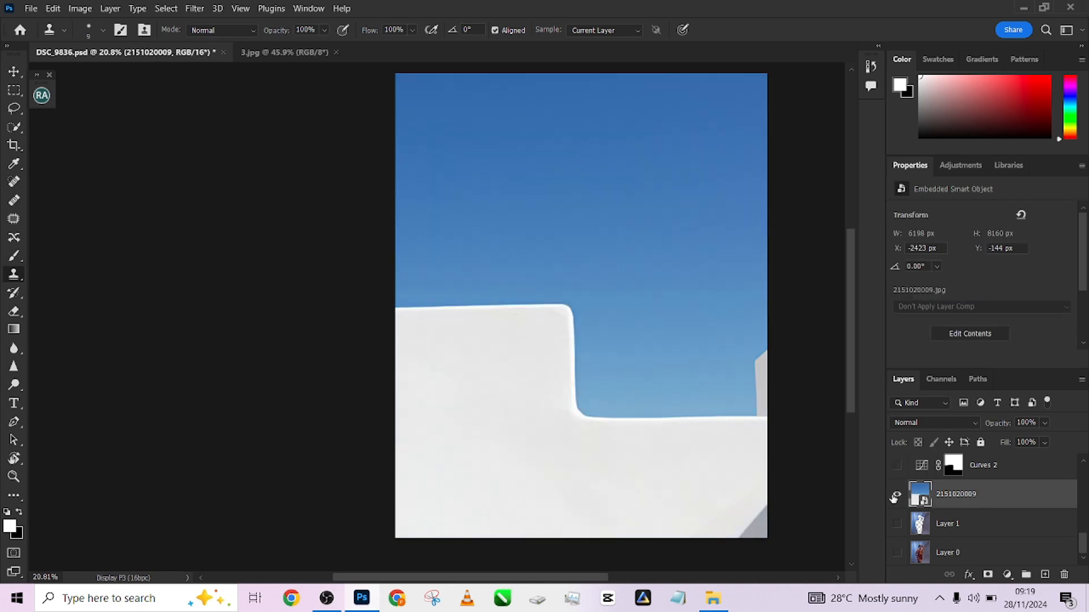
alt+click(895, 497)
alt+click(895, 497)
alt+click(895, 497)
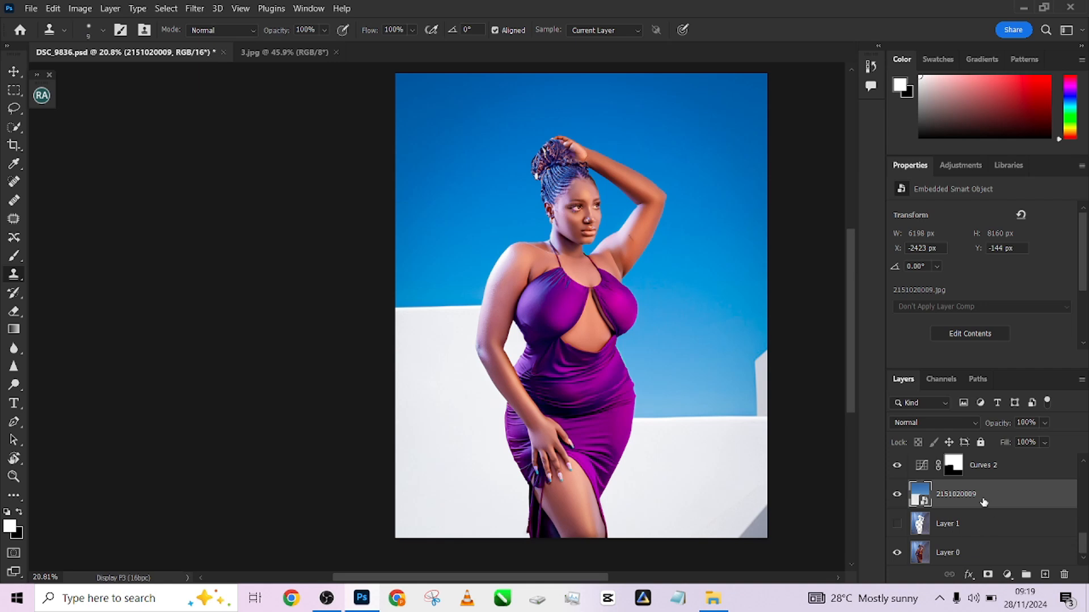
scroll(983, 502, up, 10)
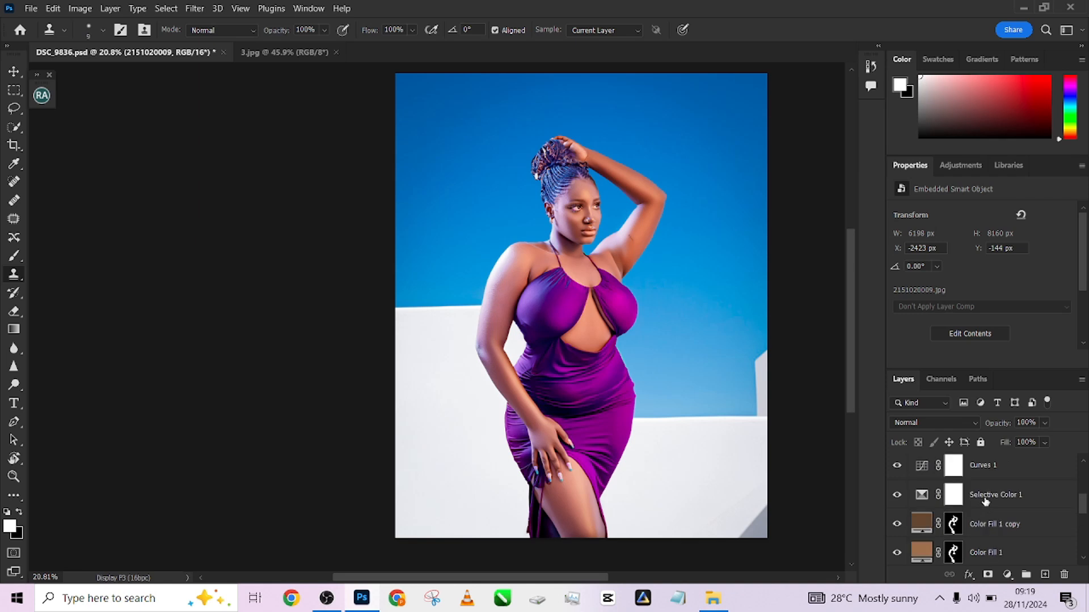
scroll(989, 499, down, 10)
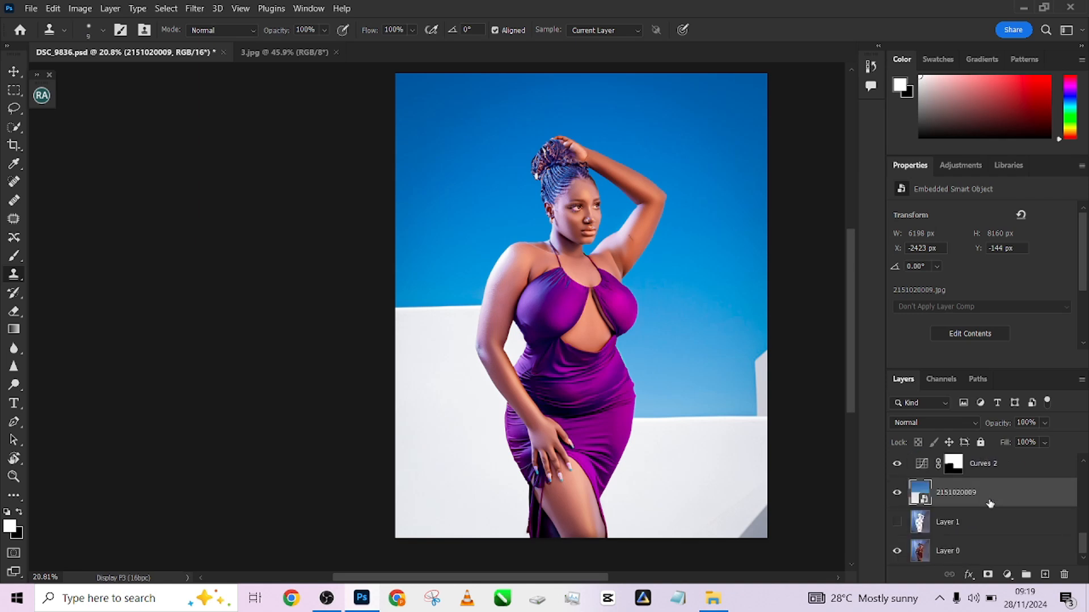